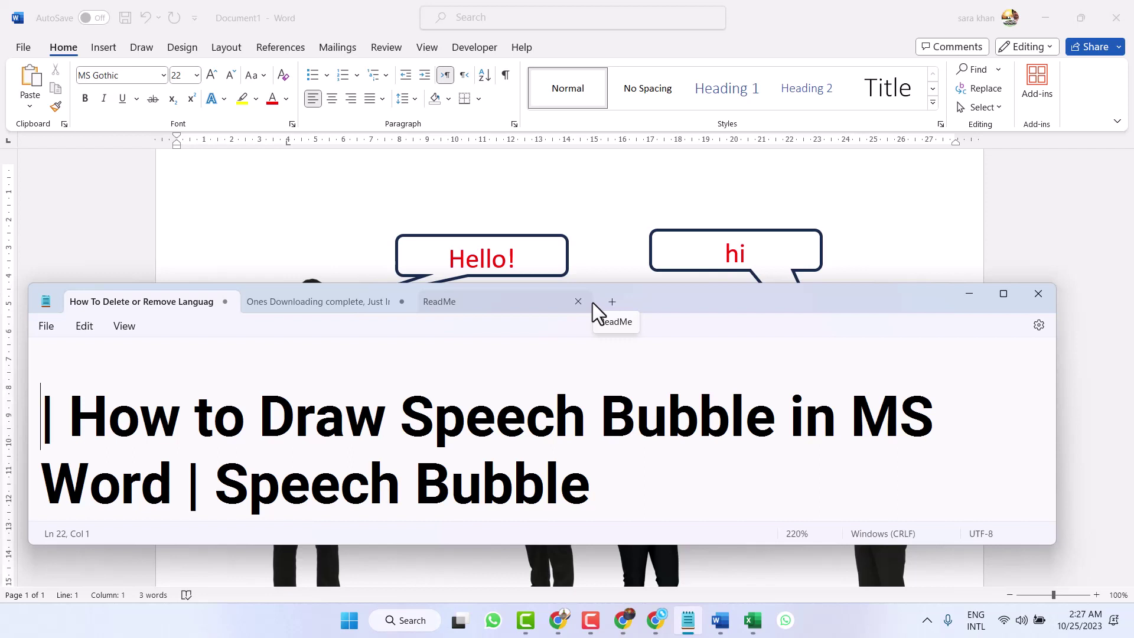
Minimize Notepad and delete the Hello! callout
left_click(962, 296)
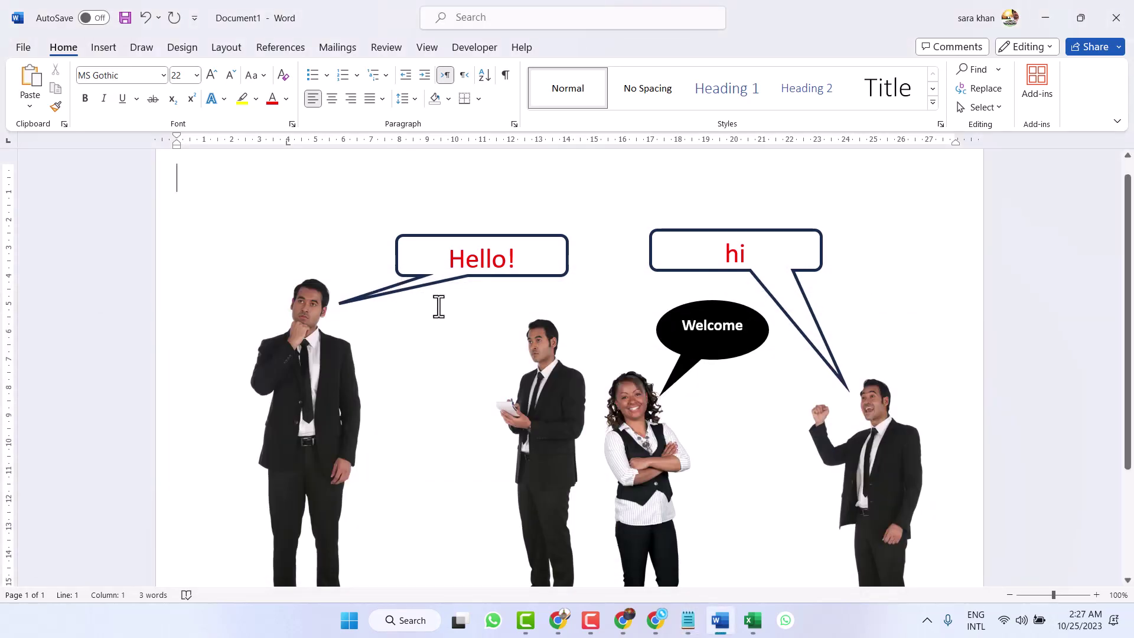
left_click(422, 256)
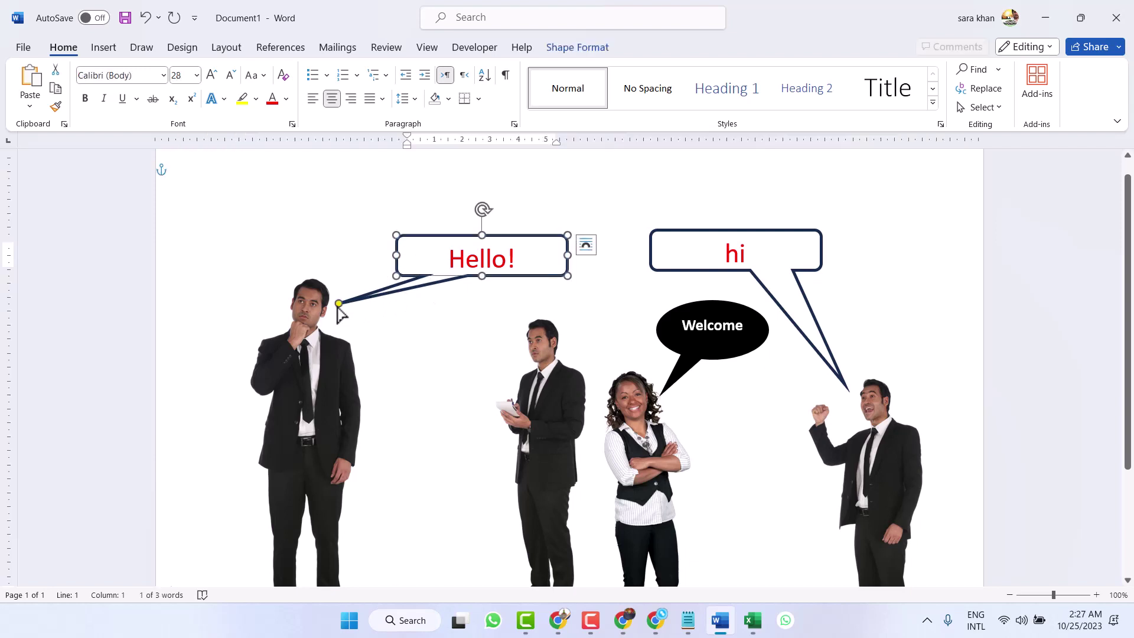
mouse_move(339, 303)
left_mouse_down()
mouse_move(468, 365)
mouse_move(520, 361)
mouse_move(584, 331)
mouse_move(620, 381)
mouse_move(506, 321)
mouse_move(521, 332)
mouse_move(577, 324)
mouse_move(843, 392)
mouse_move(842, 413)
mouse_move(587, 329)
mouse_move(329, 329)
mouse_move(388, 329)
mouse_move(378, 334)
left_mouse_up()
left_click_drag(435, 240, 449, 260)
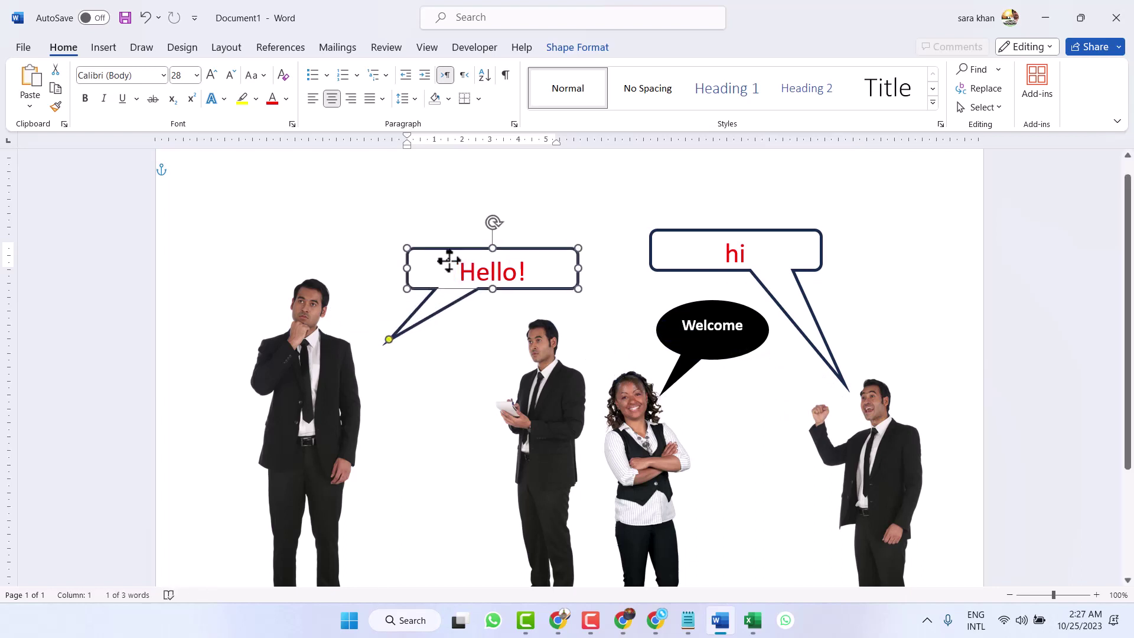
key("Delete")
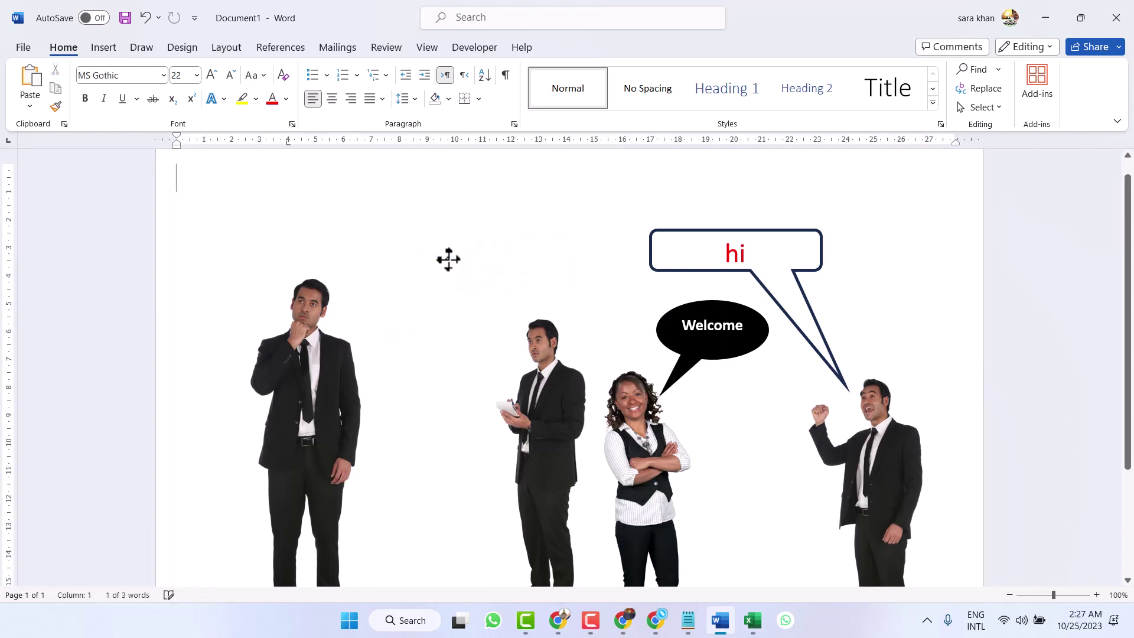
Delete the hi and Welcome callouts
left_click(671, 231)
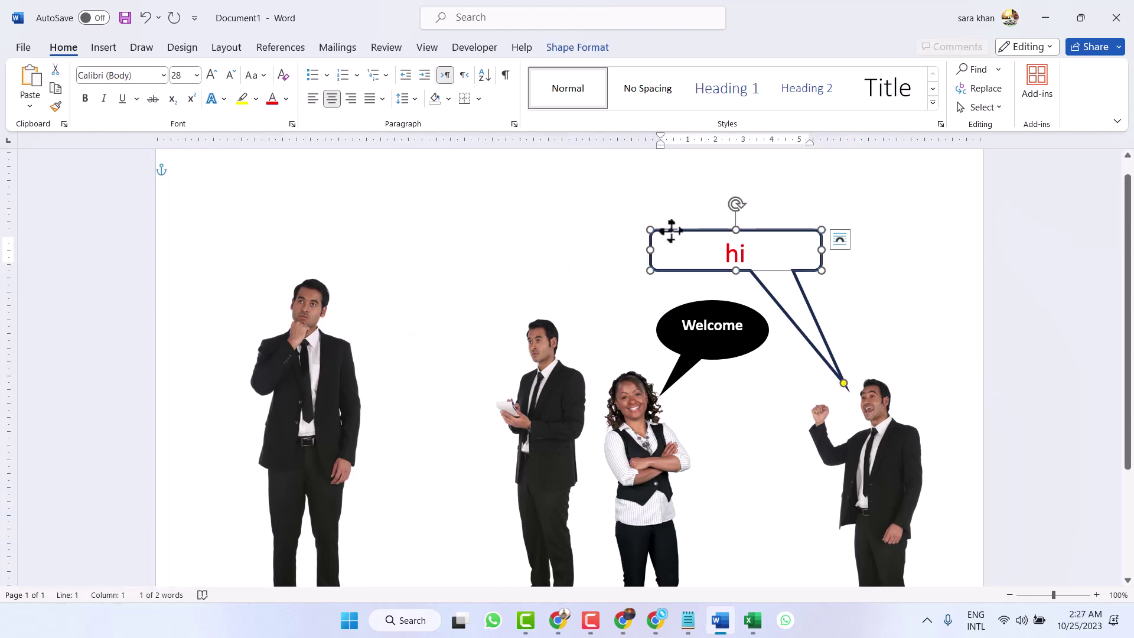
key("Delete")
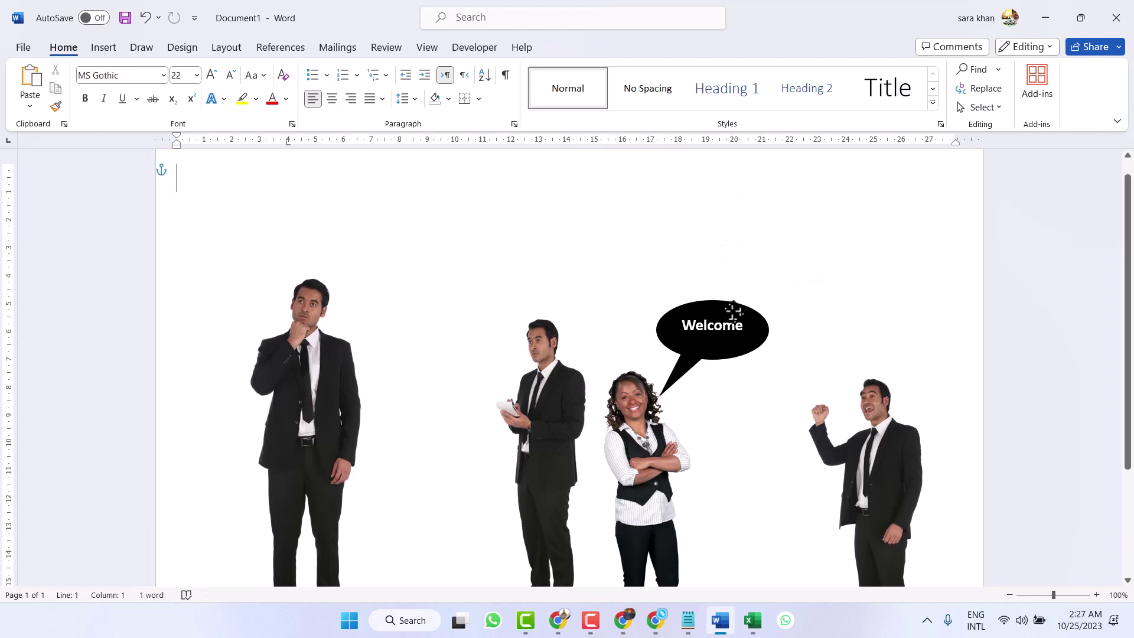
left_click(733, 311)
key("Delete")
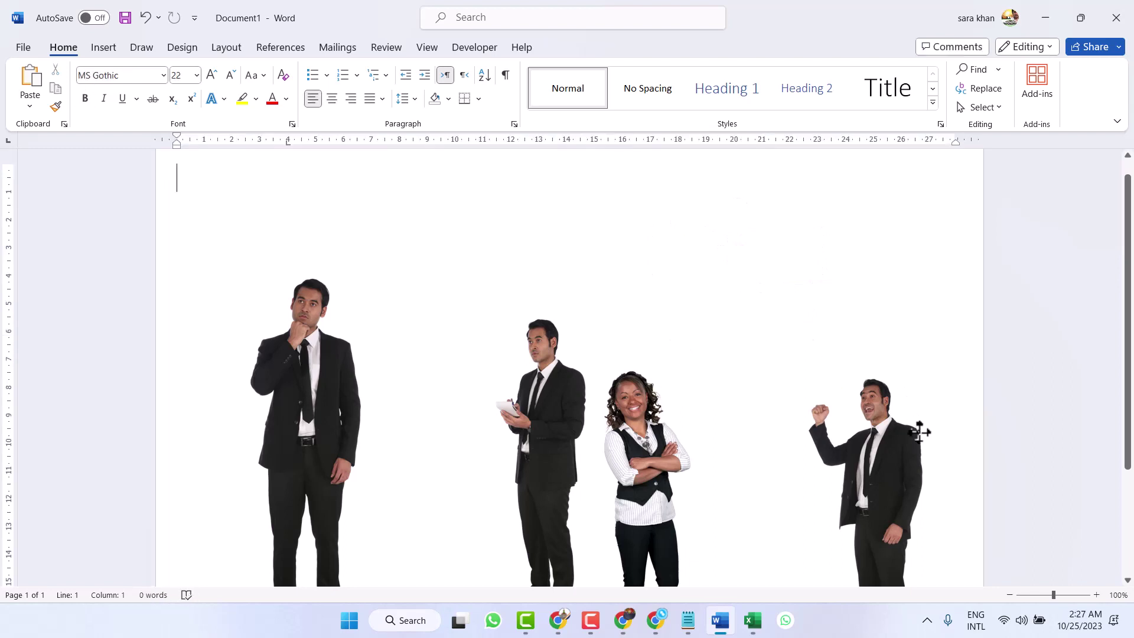
Reposition the people: right man to top right, woman right, middle man left, left man up-left
left_click_drag(920, 432, 950, 274)
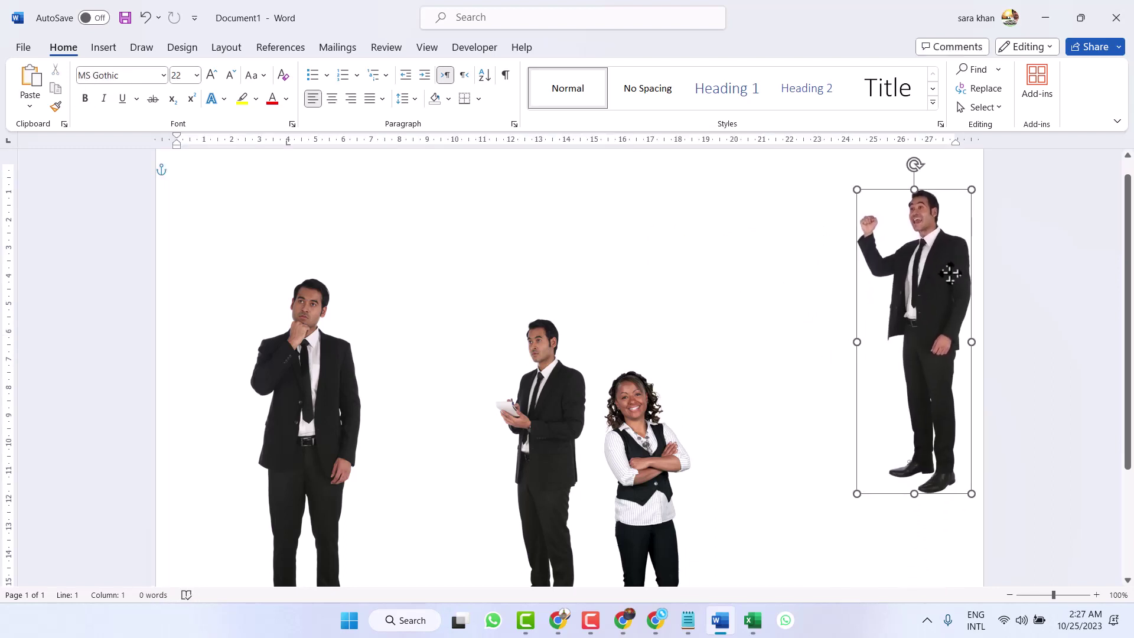
left_click_drag(655, 467, 730, 440)
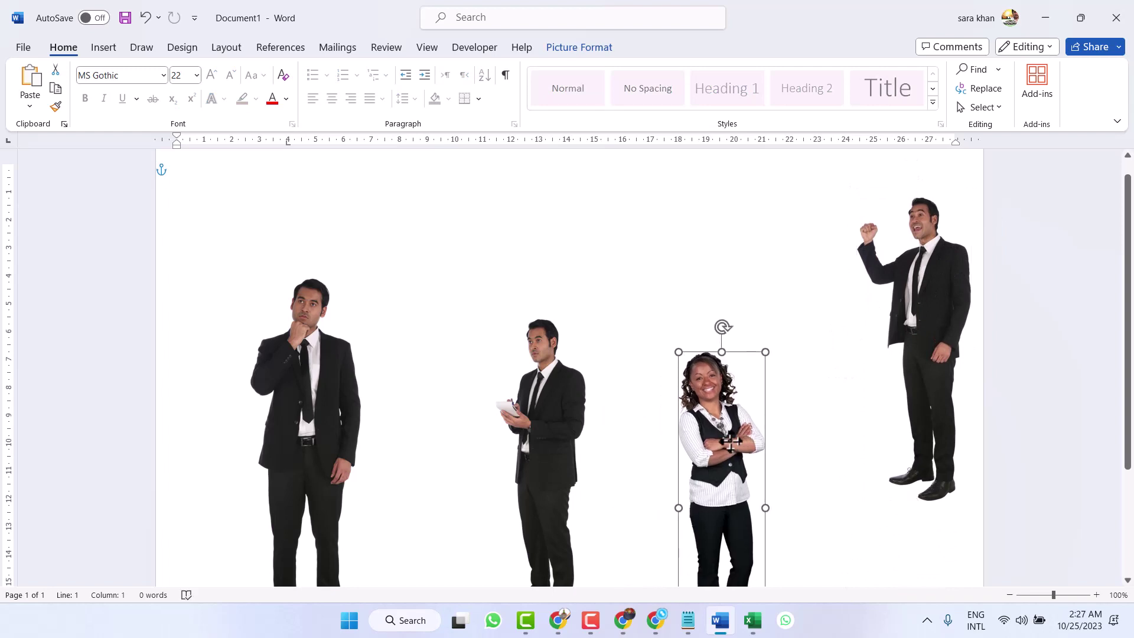
left_click_drag(525, 440, 467, 437)
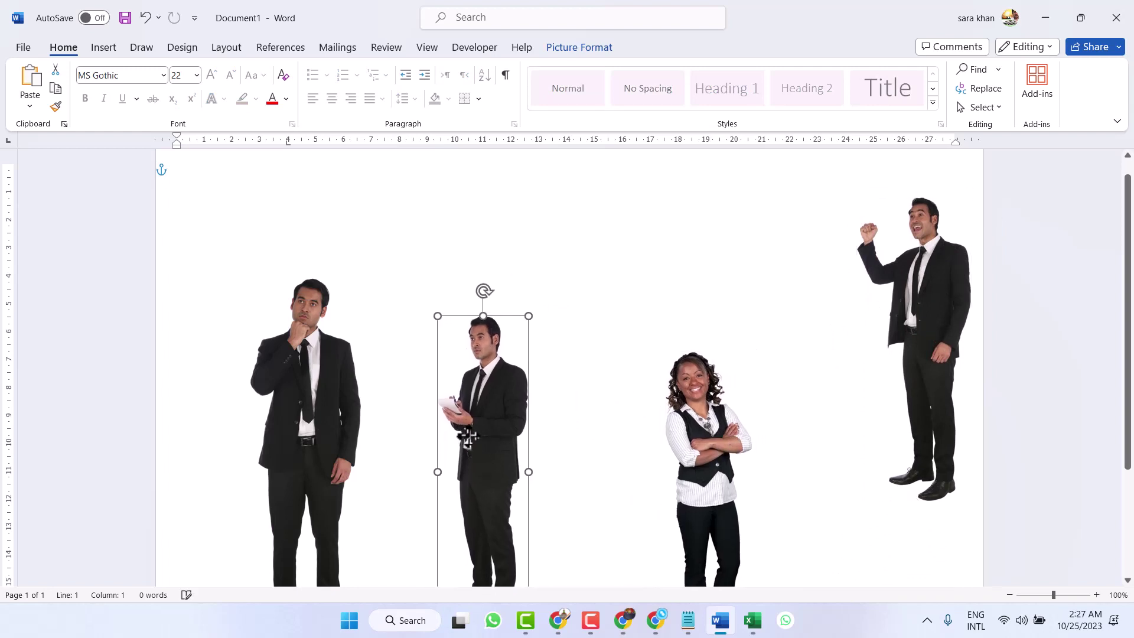
mouse_move(306, 392)
left_mouse_down()
mouse_move(236, 307)
mouse_move(241, 317)
left_mouse_up()
Draw a Thought Bubble: Cloud callout above the people, its tail pointing at the left man
left_click(105, 44)
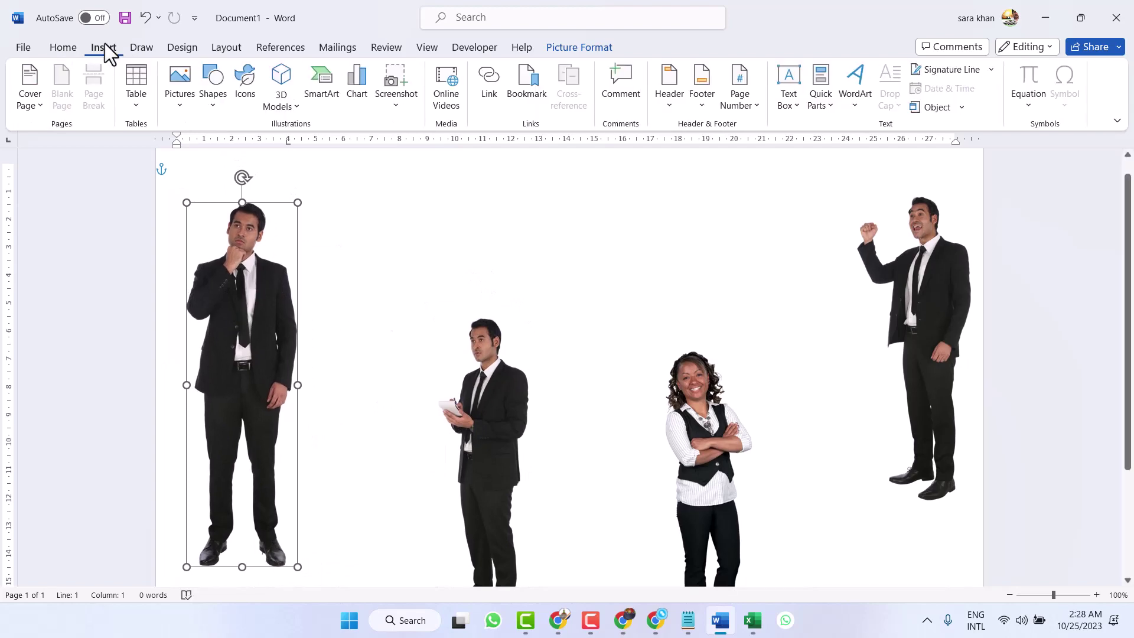
left_click(221, 73)
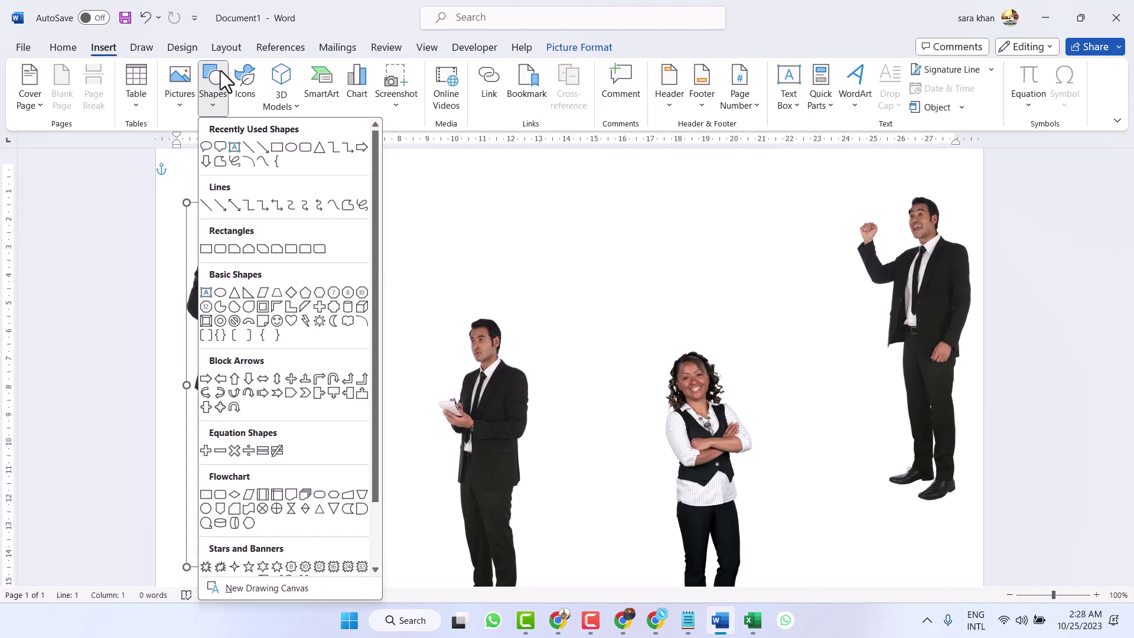
scroll(293, 431, "down", 2)
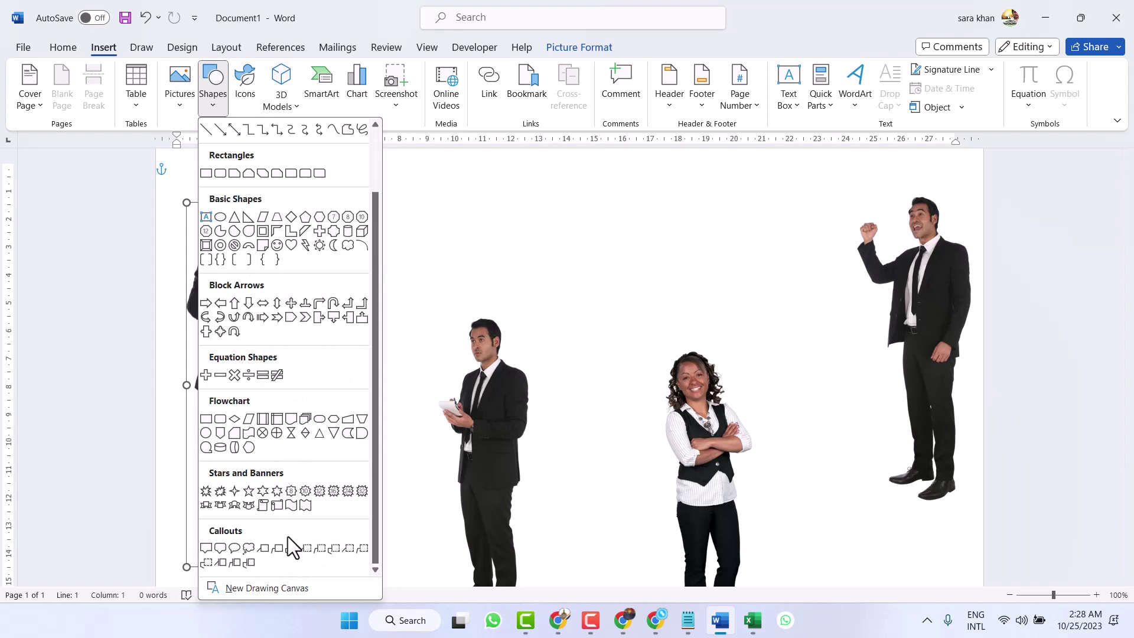
left_click(248, 549)
left_click_drag(352, 172, 624, 250)
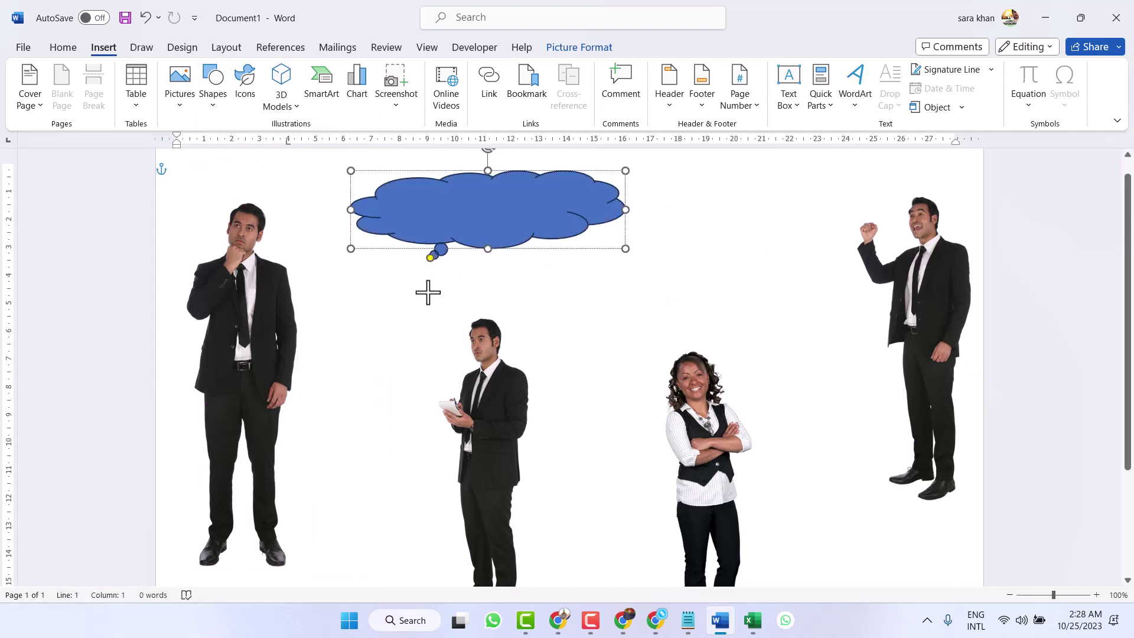
left_click_drag(430, 258, 288, 264)
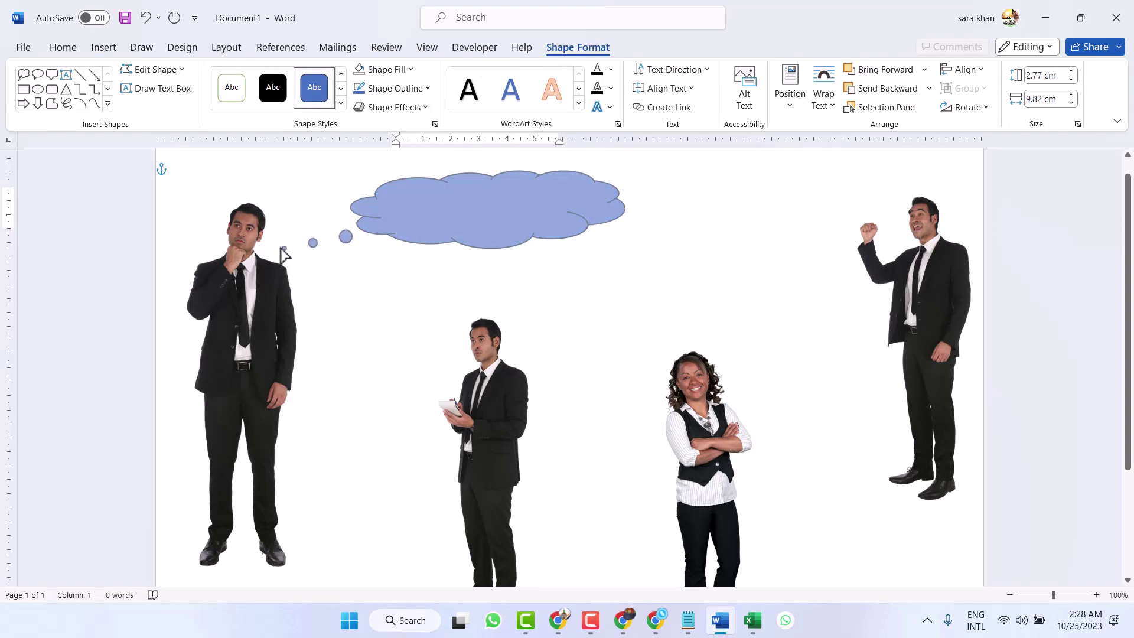
left_click_drag(289, 264, 277, 247)
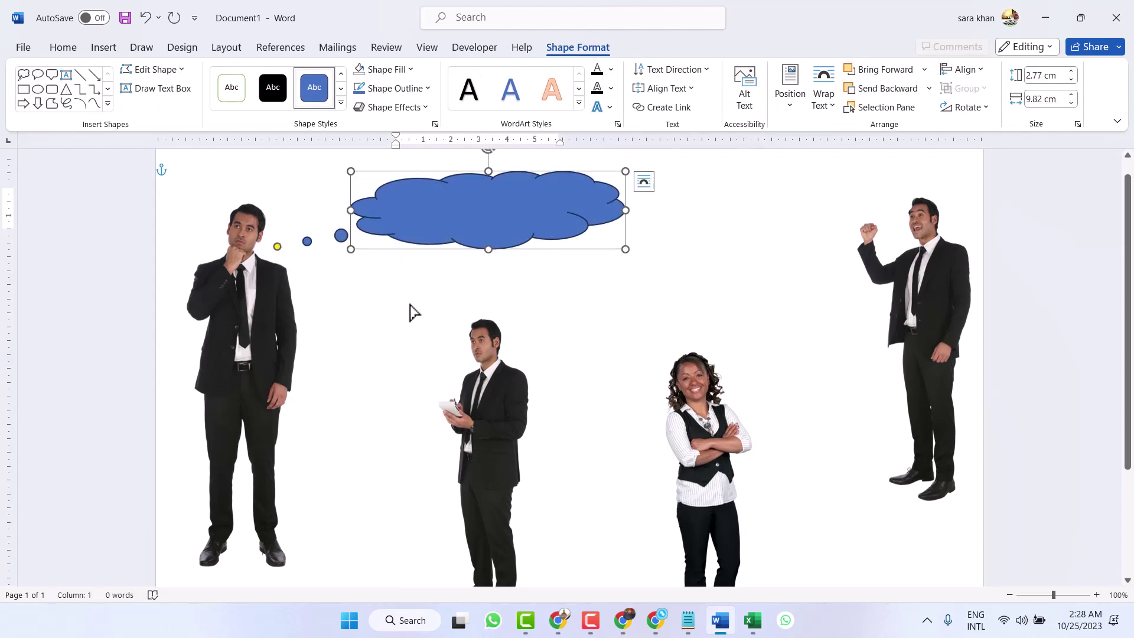
Type 'TechProAdvice' inside the cloud callout and select the word
left_click(451, 223)
type("TechP")
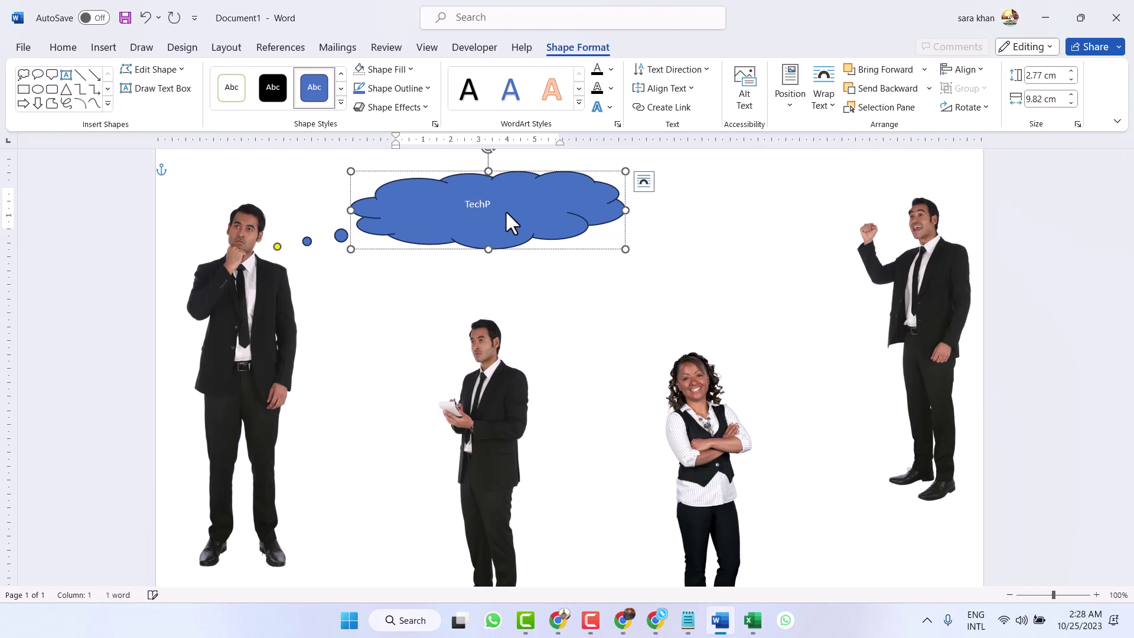
type("ro")
type("Advic")
type("e")
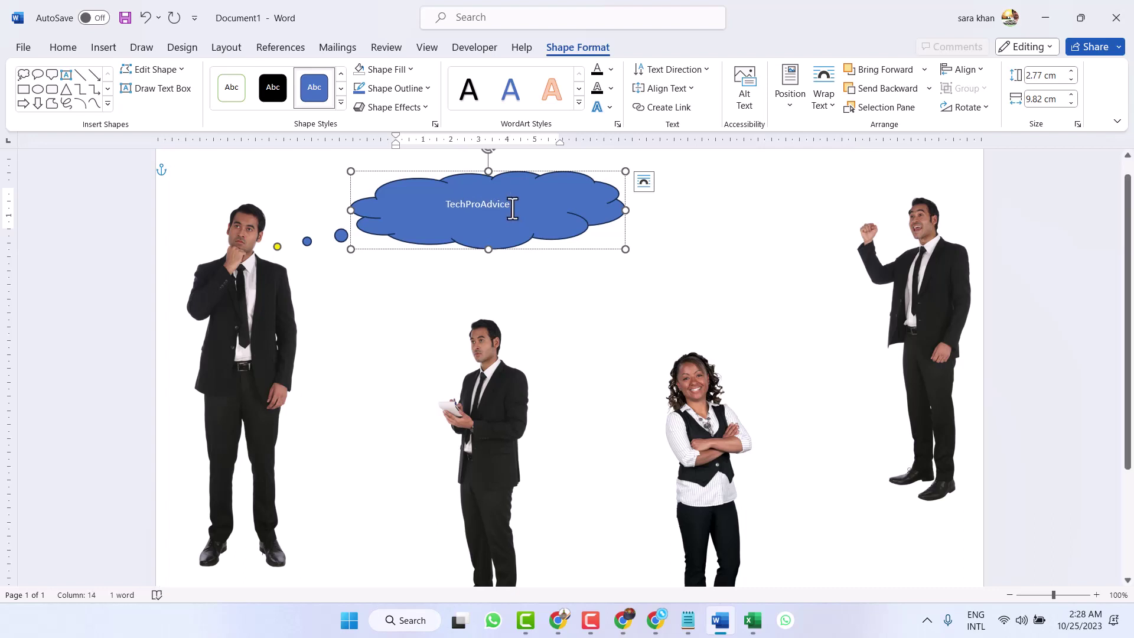
double_click(493, 199)
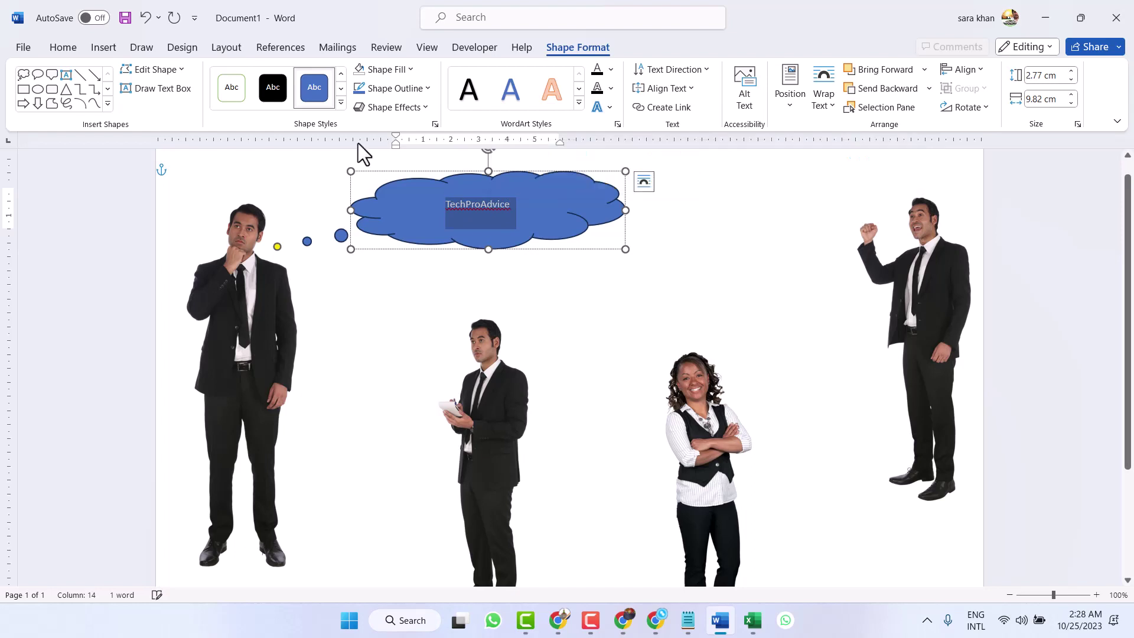
Try black, white-outlined and transparent shape styles on the cloud, then reselect TechProAdvice
left_click(273, 87)
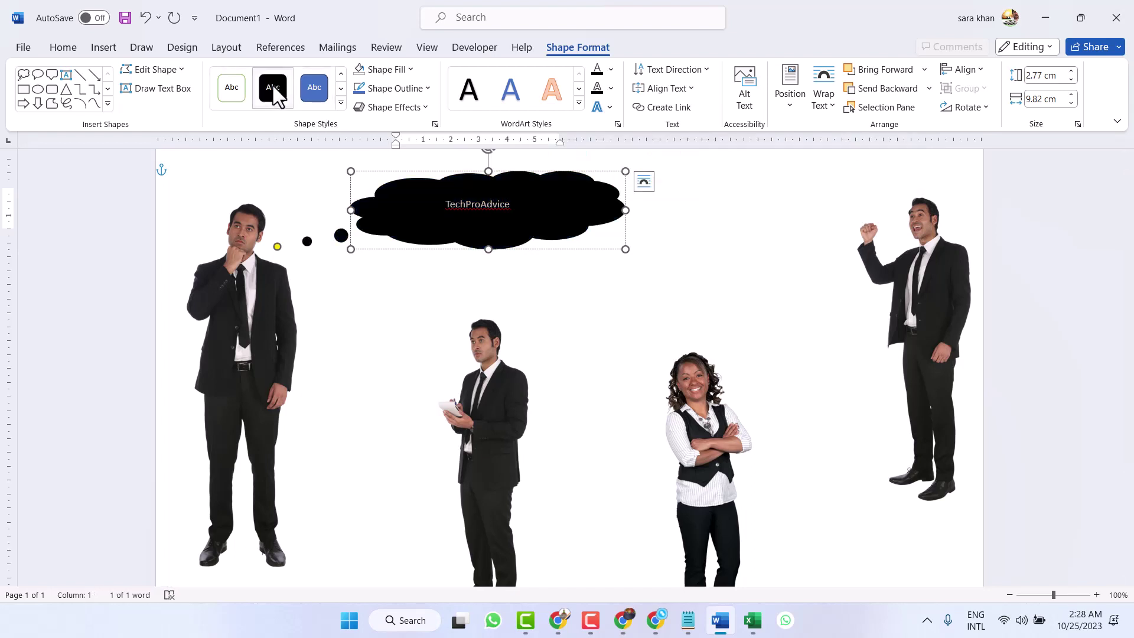
left_click(231, 91)
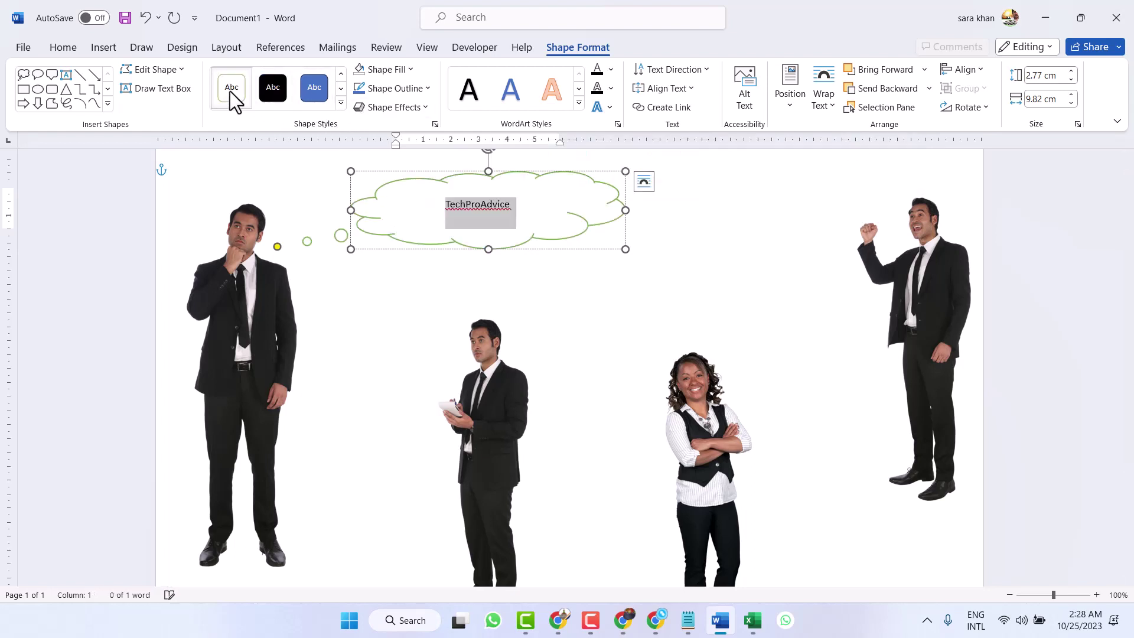
left_click(341, 103)
left_click(237, 402)
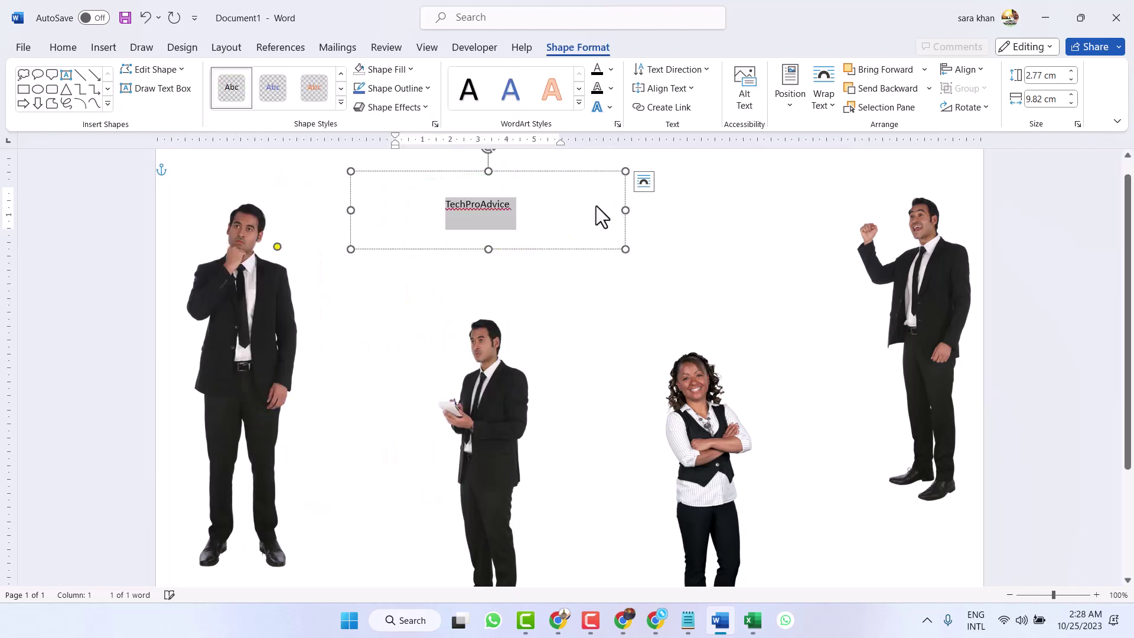
left_click(478, 209)
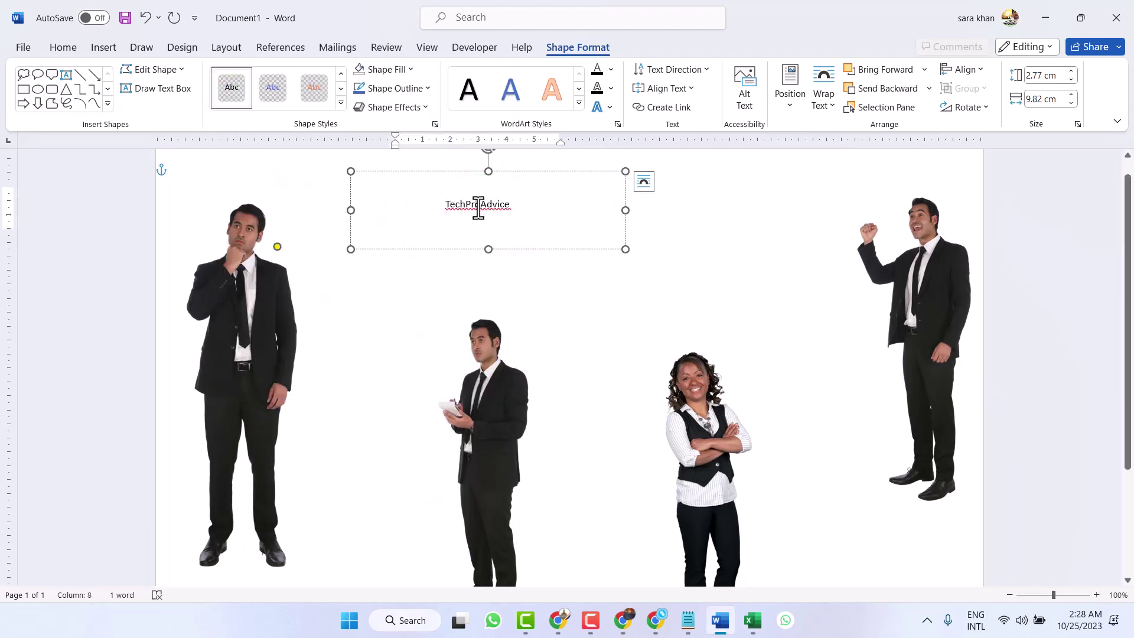
double_click(476, 208)
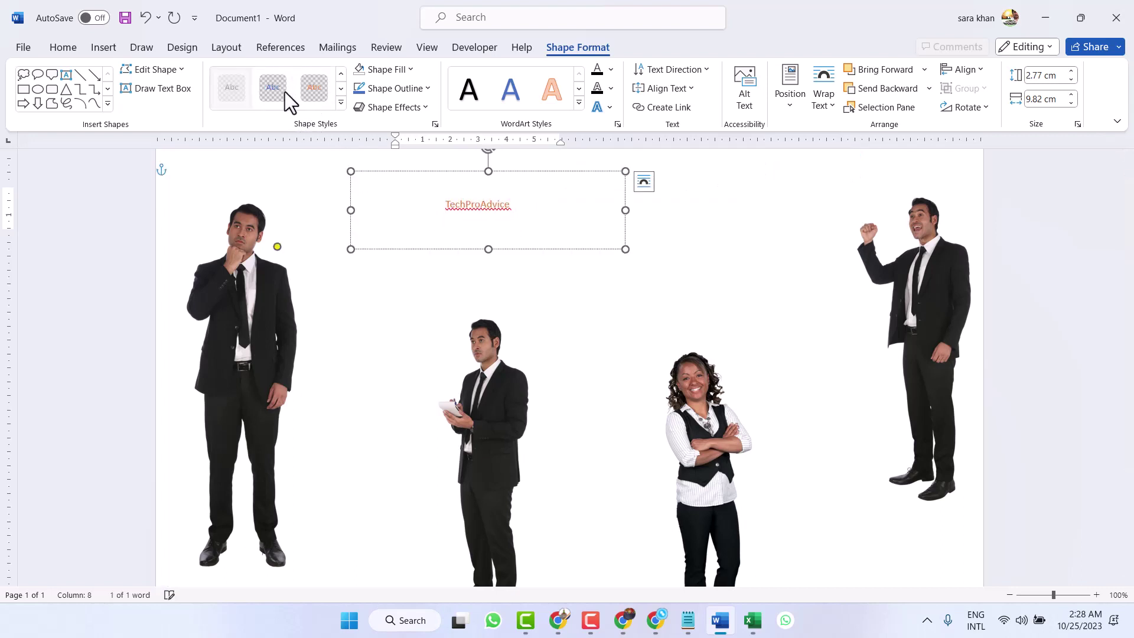
Apply the orange shape style to the cloud and enlarge TechProAdvice to 18 pt
left_click(342, 102)
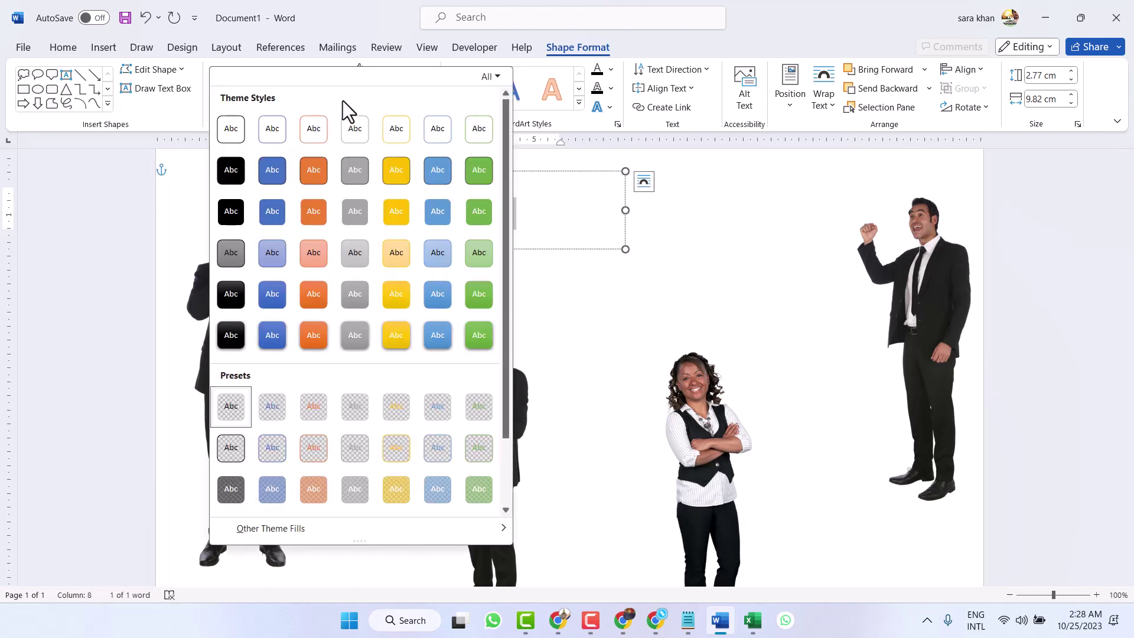
left_click(323, 175)
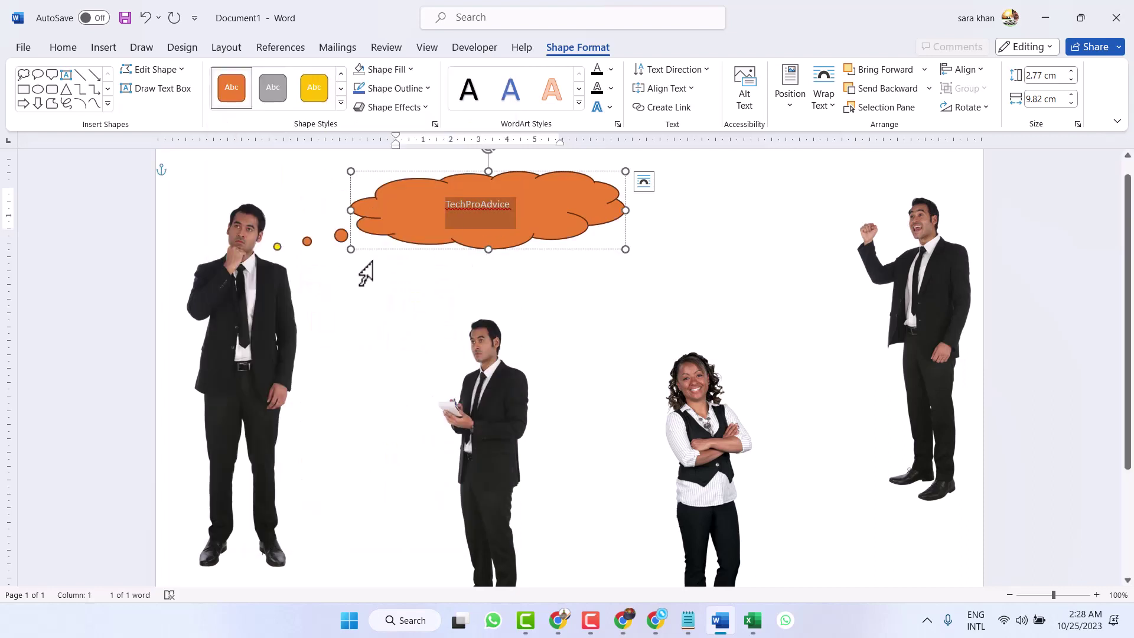
double_click(473, 204)
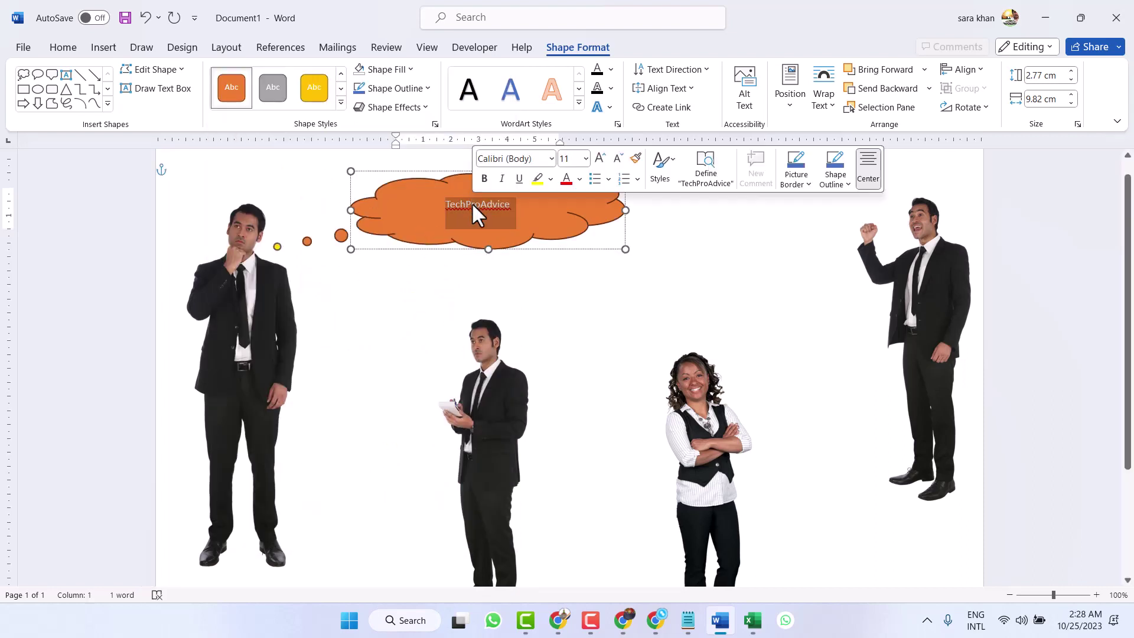
left_click(64, 47)
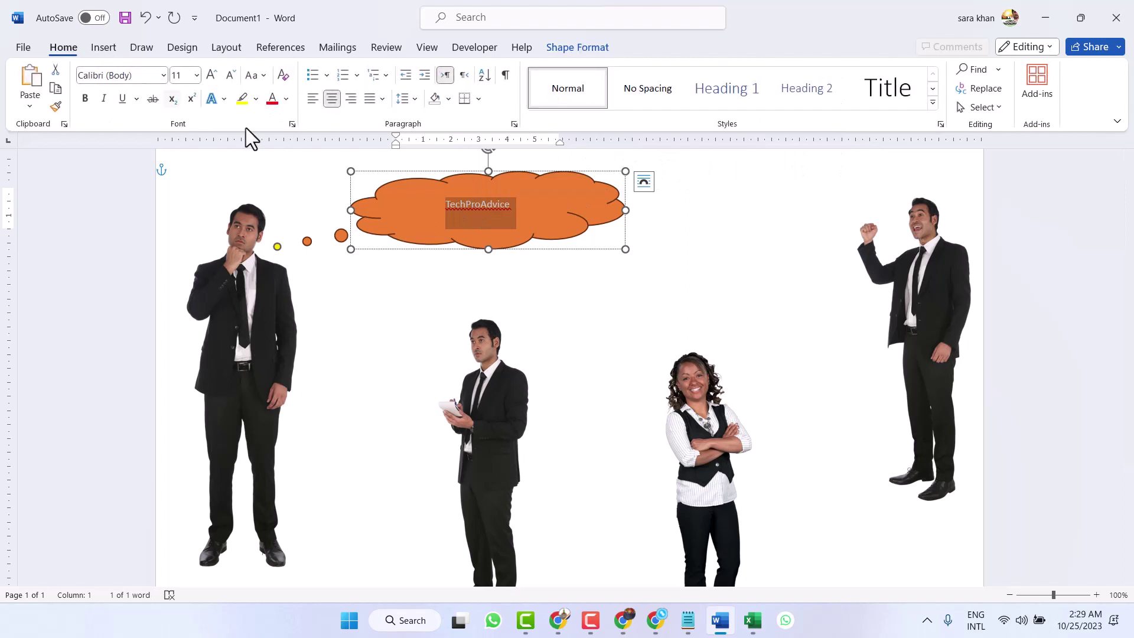
left_click(208, 75)
left_click(206, 76)
Enlarge the TechProAdvice text to 26 pt and make it white
left_click(207, 76)
left_click(207, 76)
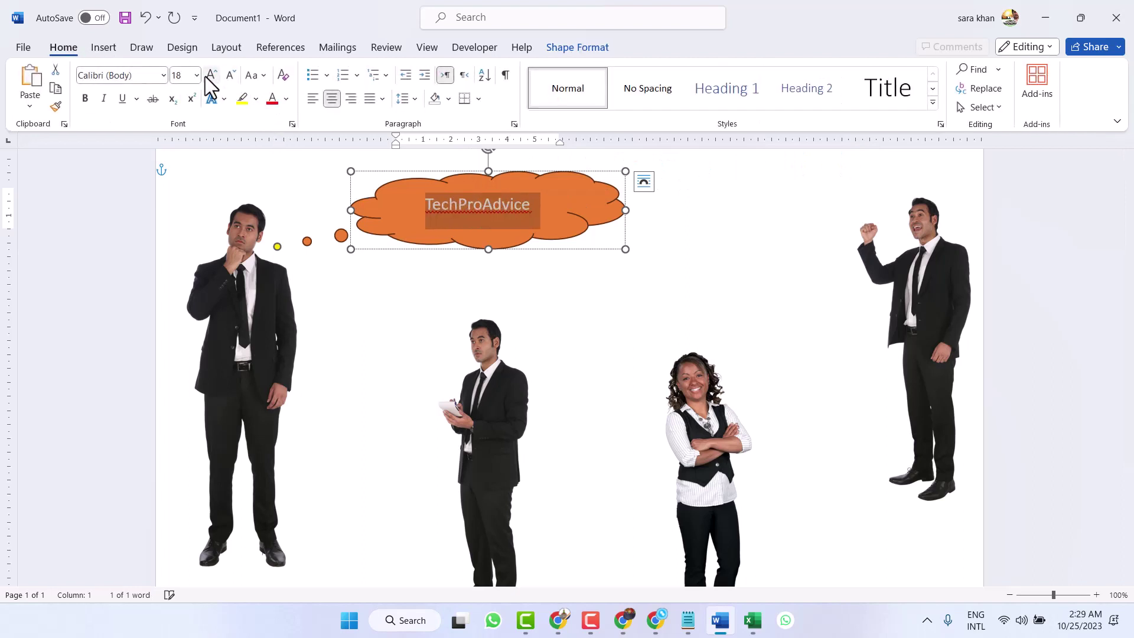
left_click(211, 75)
left_click(211, 76)
left_click(211, 76)
left_click(211, 76)
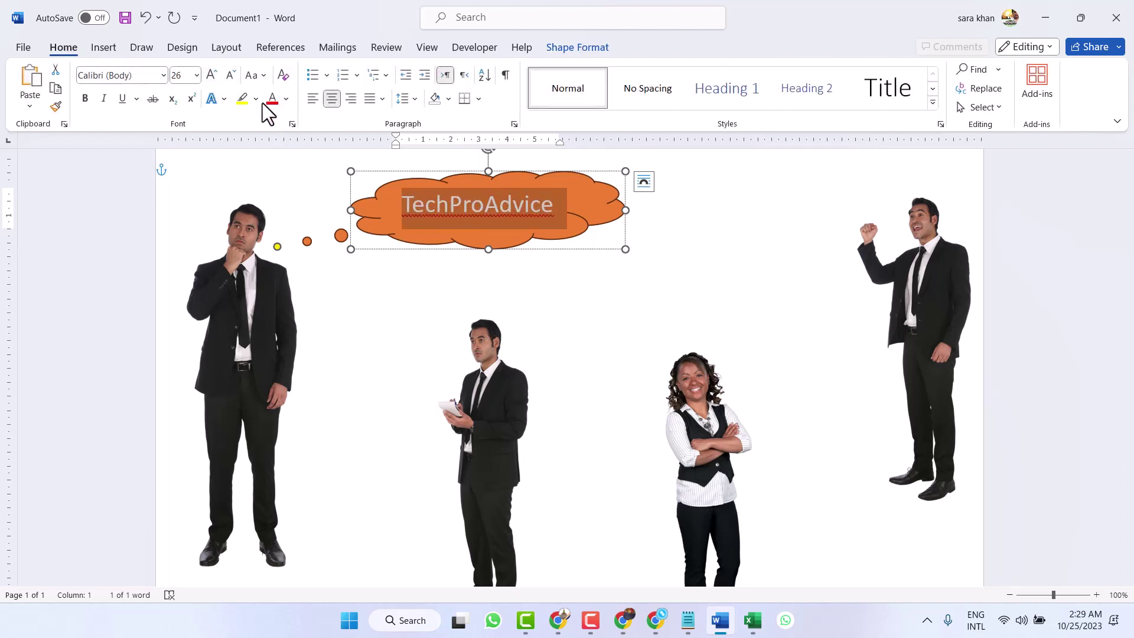
left_click(287, 99)
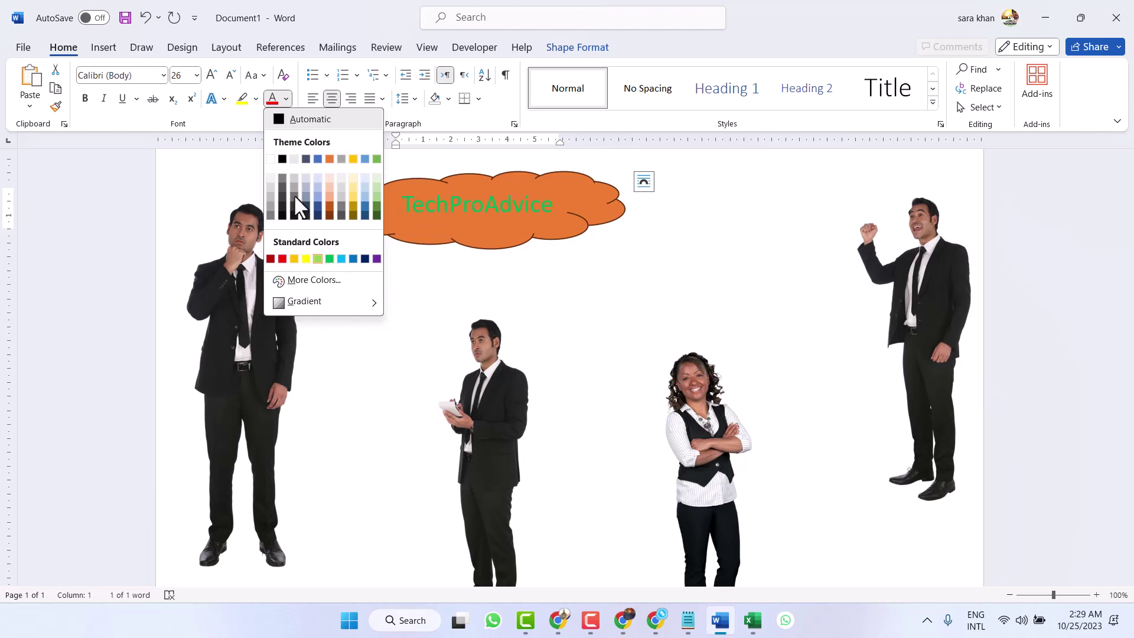
left_click(270, 157)
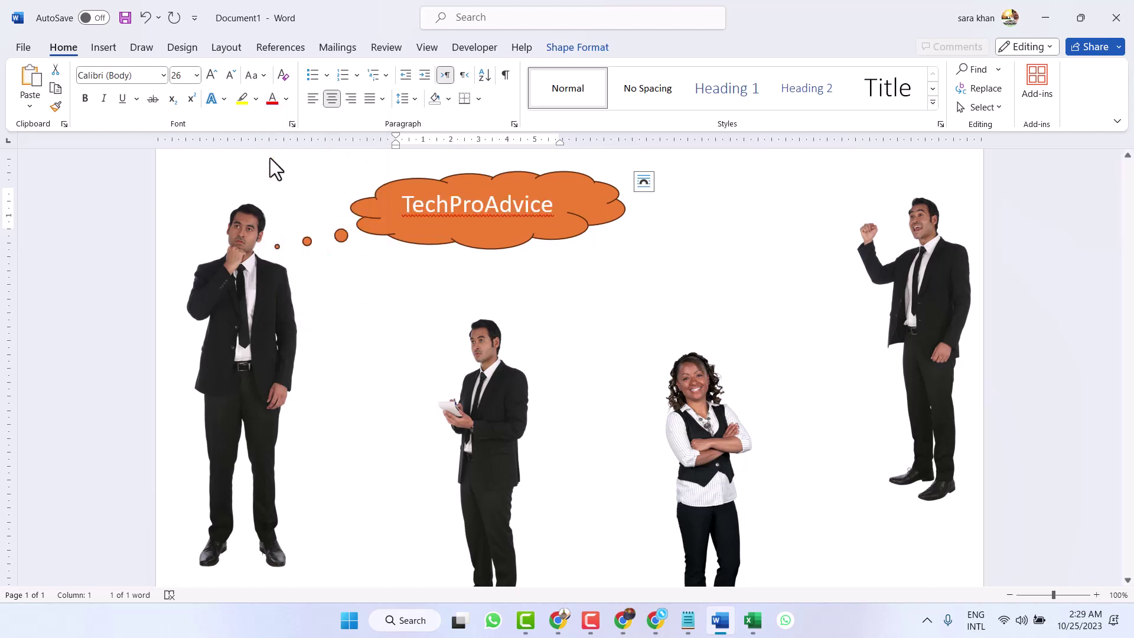
left_click(605, 317)
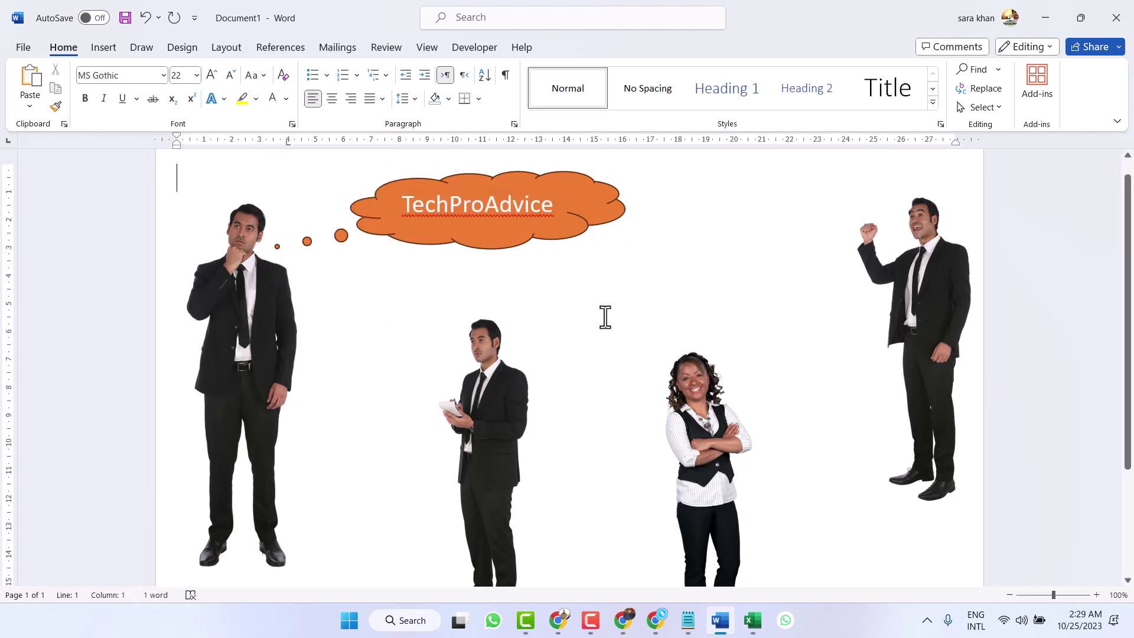
Draw a Speech Bubble: Rectangle callout right of centre with its tail angled toward the woman
left_click(115, 49)
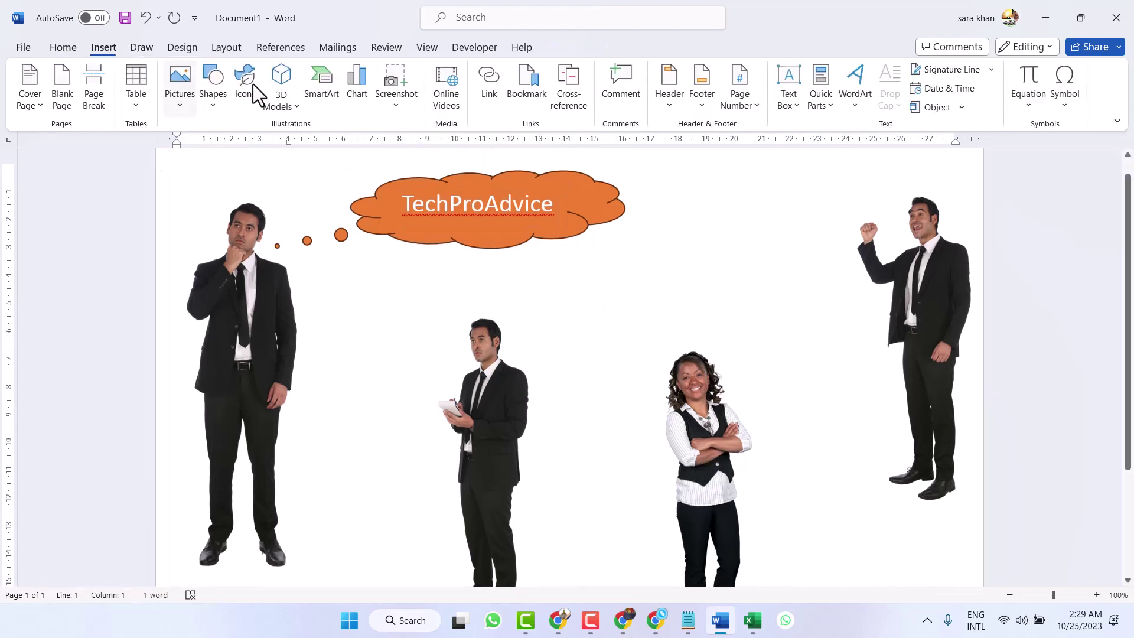
left_click(207, 83)
scroll(236, 493, "down", 2)
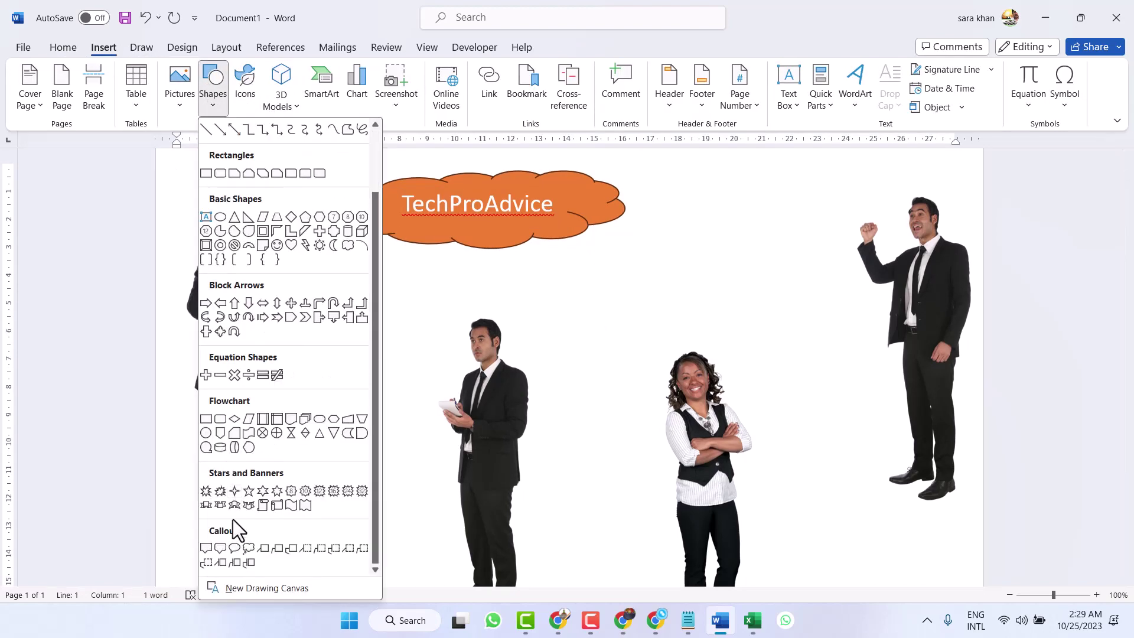
left_click(220, 548)
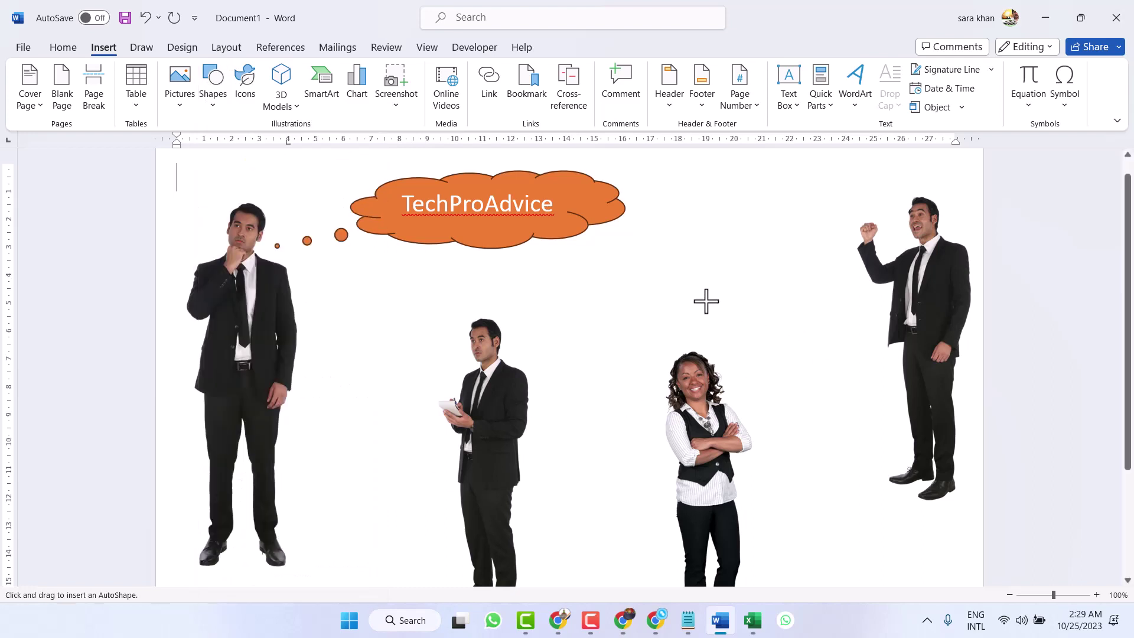
left_click_drag(558, 272, 775, 315)
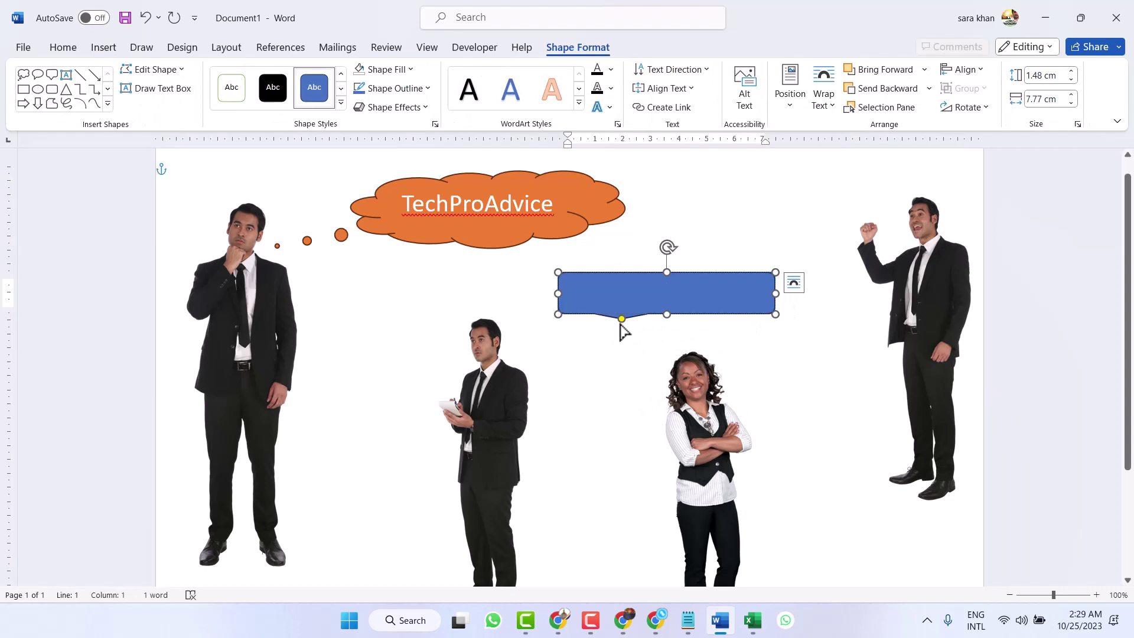
left_click_drag(623, 319, 805, 372)
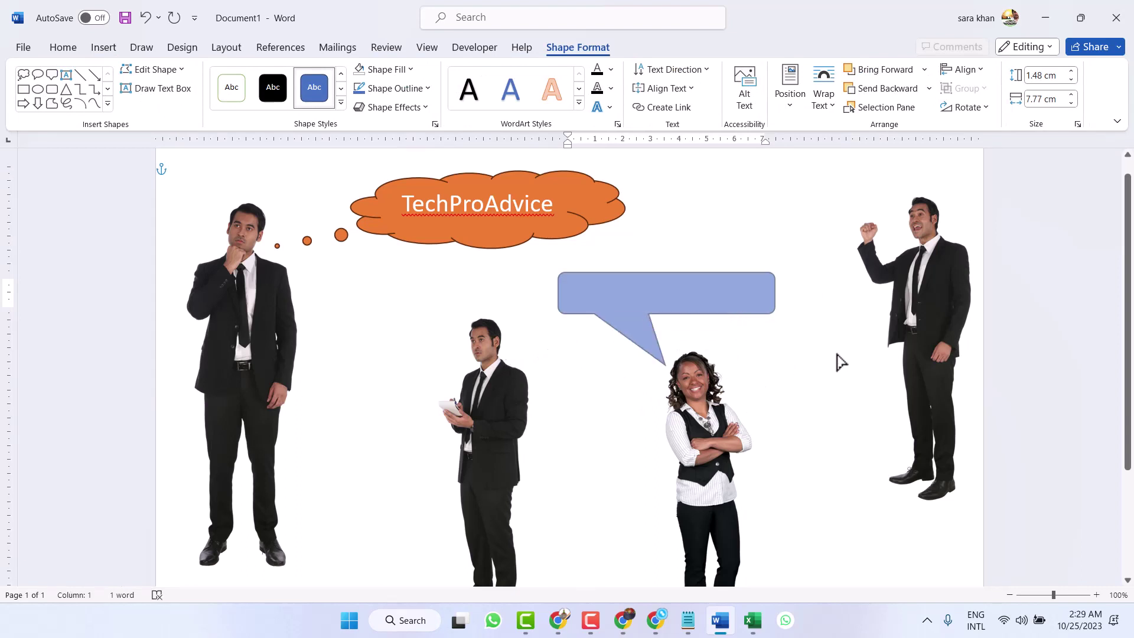
Point the callout's tail at the notepad man and type 'Your text here' inside it
mouse_move(804, 372)
left_mouse_down()
mouse_move(644, 378)
mouse_move(515, 363)
left_mouse_up()
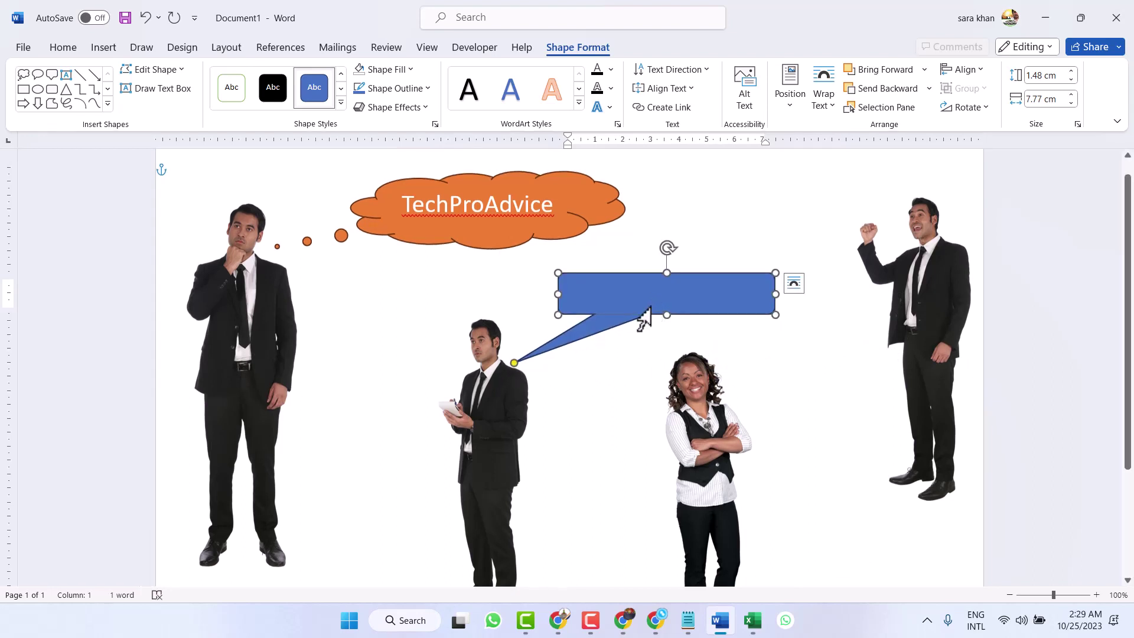
left_click(645, 313)
right_click(641, 298)
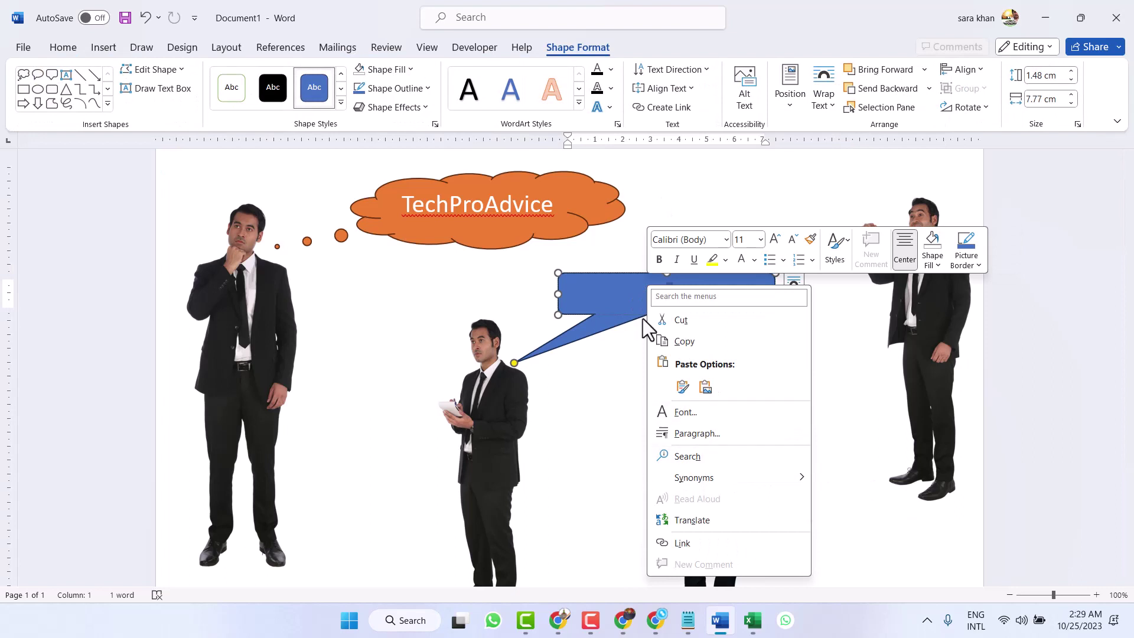
left_click(617, 280)
right_click(614, 287)
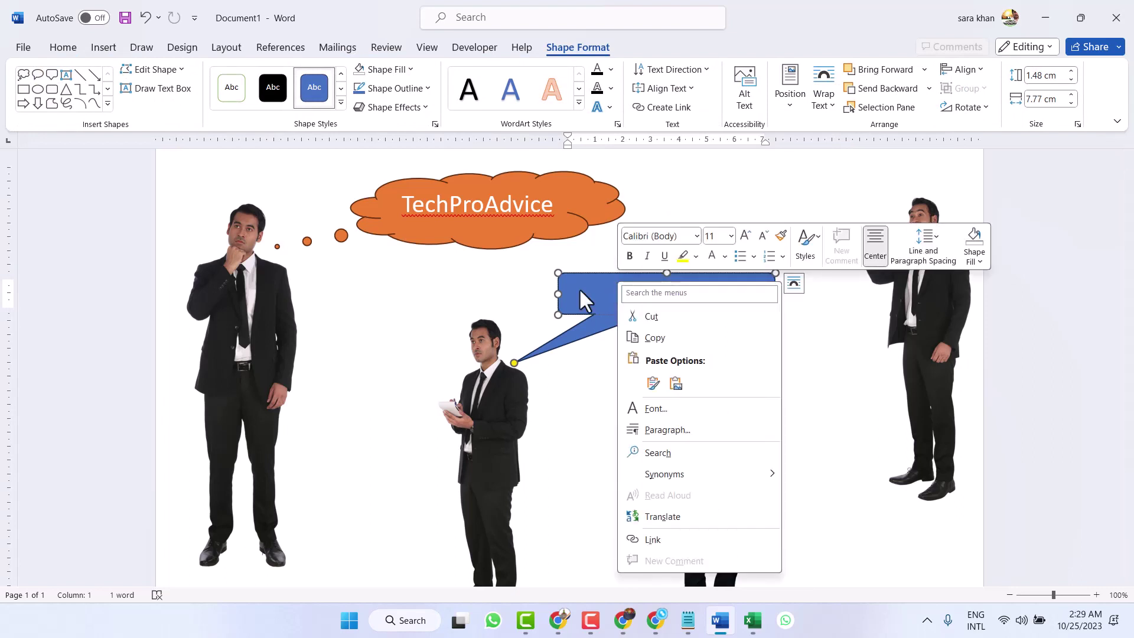
left_click(568, 300)
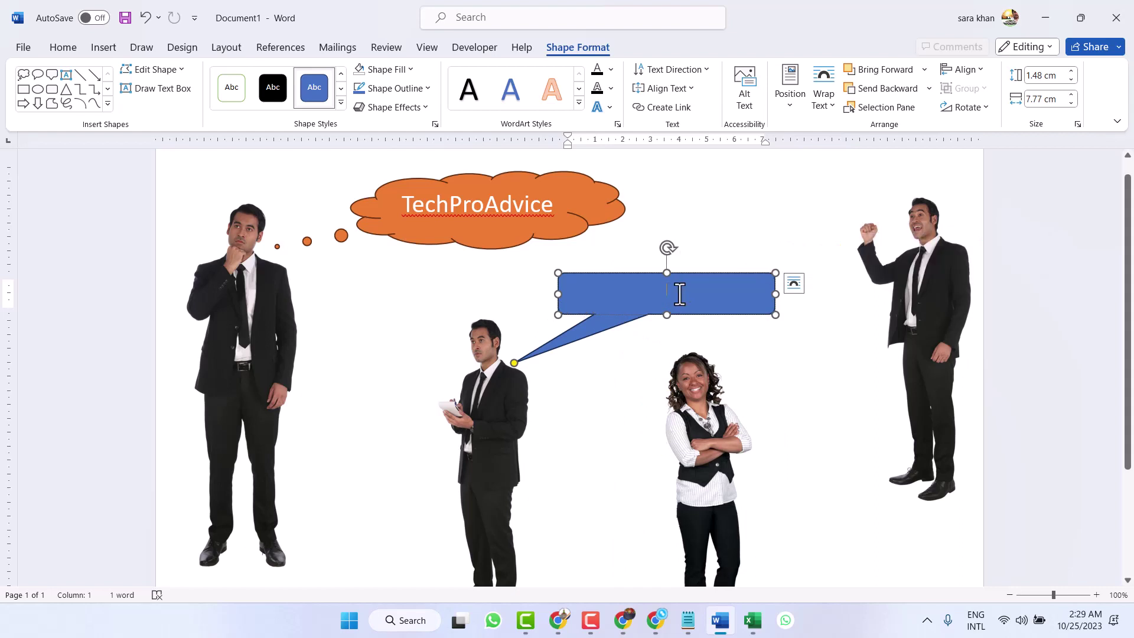
type("Your text")
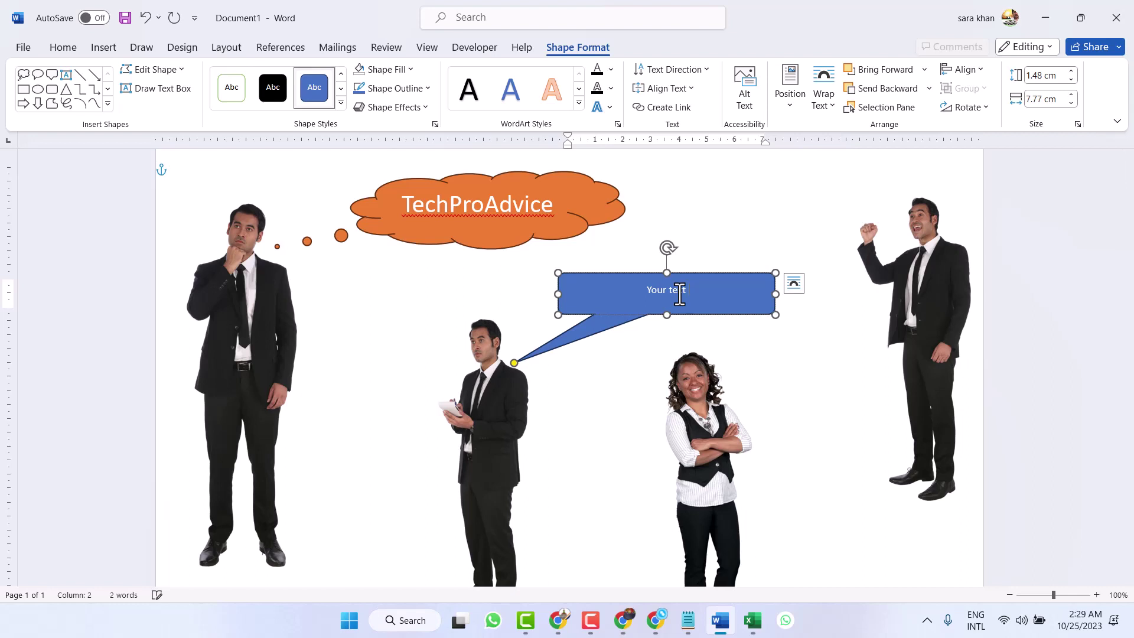
type("here")
Select the callout text and set the callout's Shape Fill to No Fill
left_click(652, 380)
triple_click(593, 300)
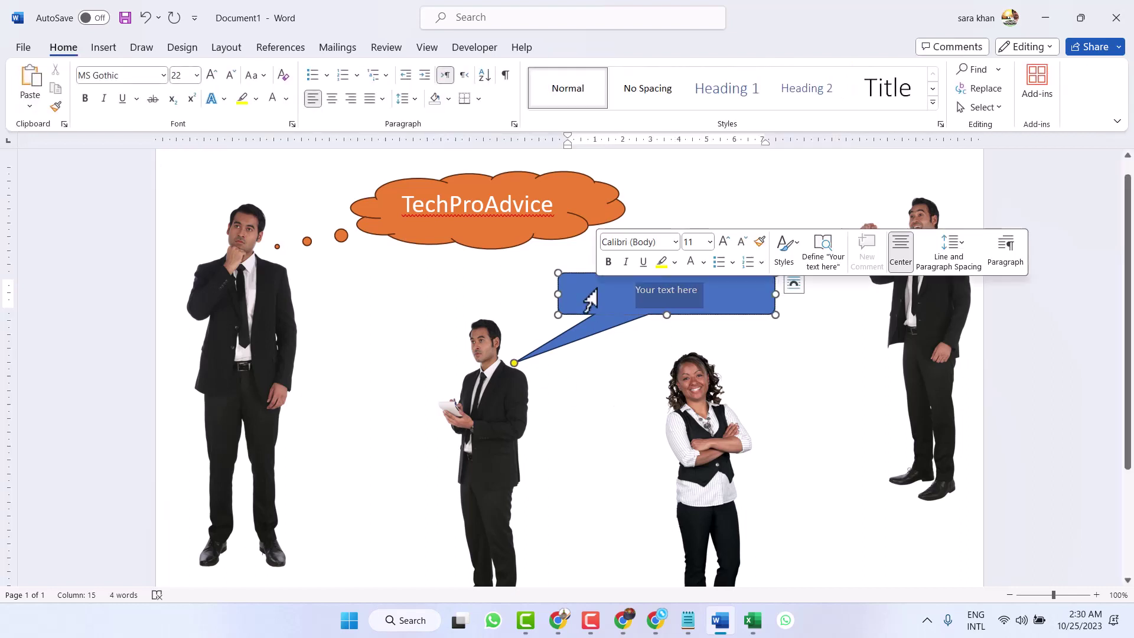
left_click(404, 69)
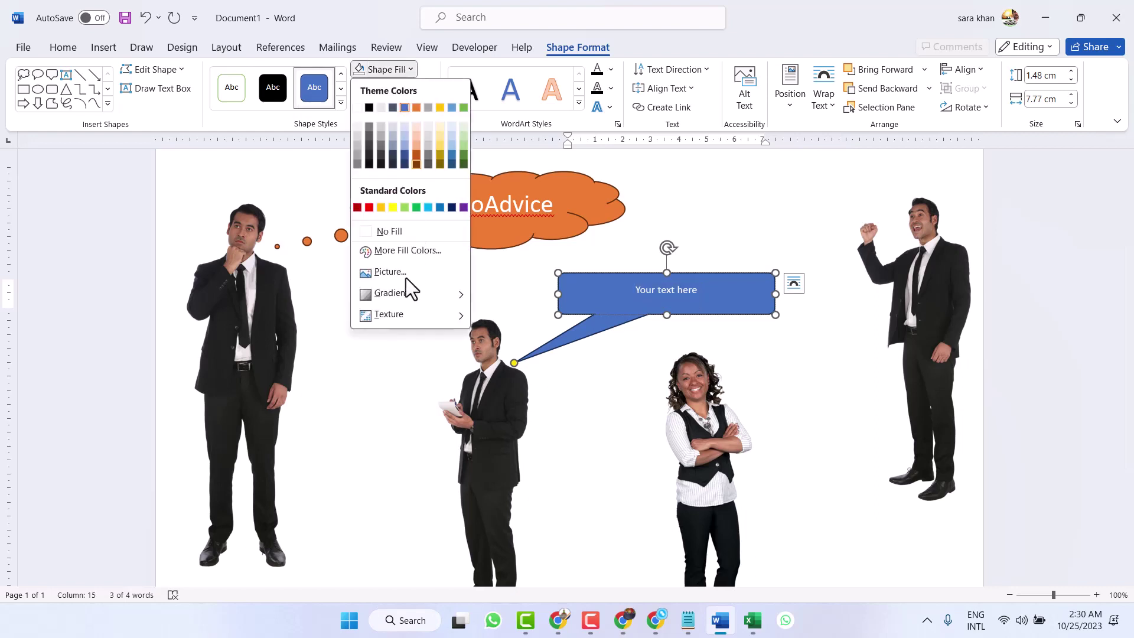
left_click(389, 231)
left_click(614, 310)
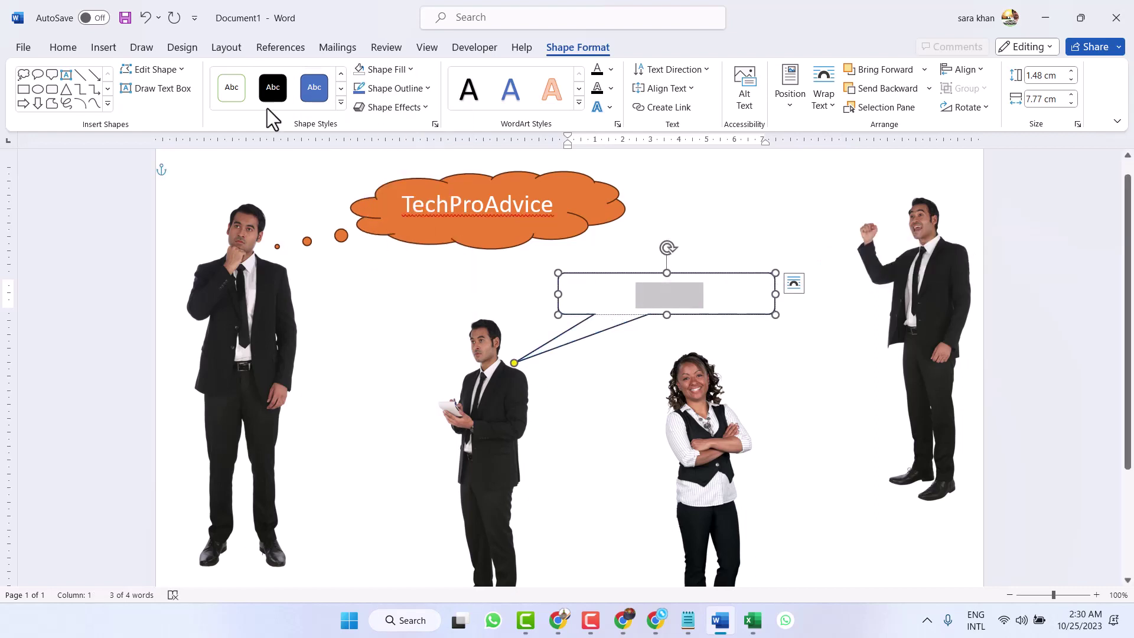
Make the callout text red and enlarge it to 24 pt
left_click(82, 50)
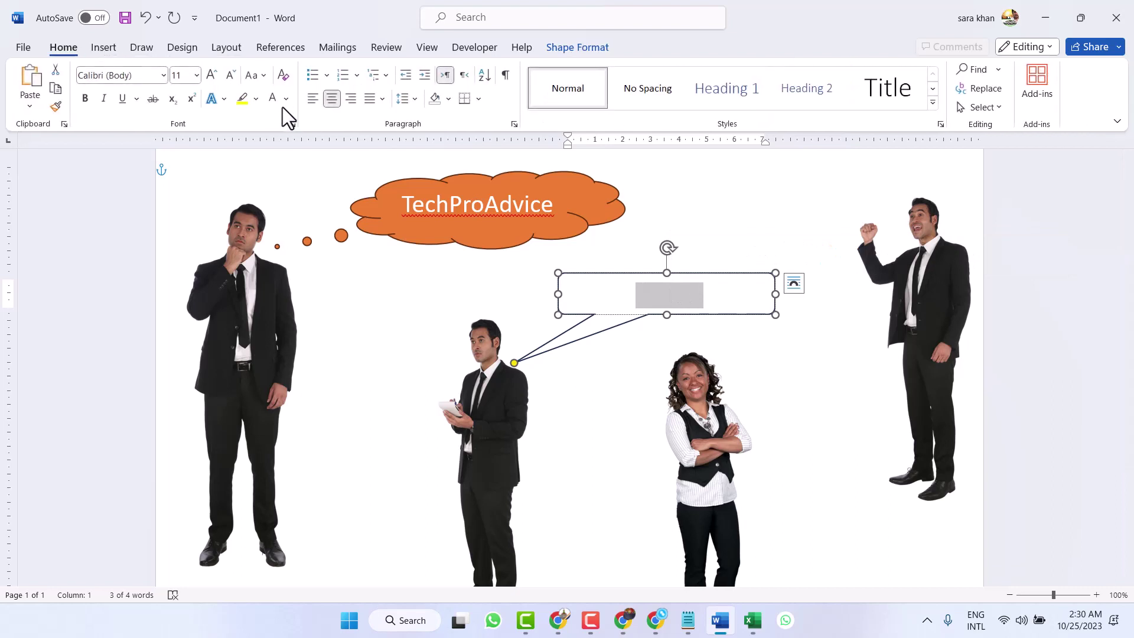
left_click(287, 98)
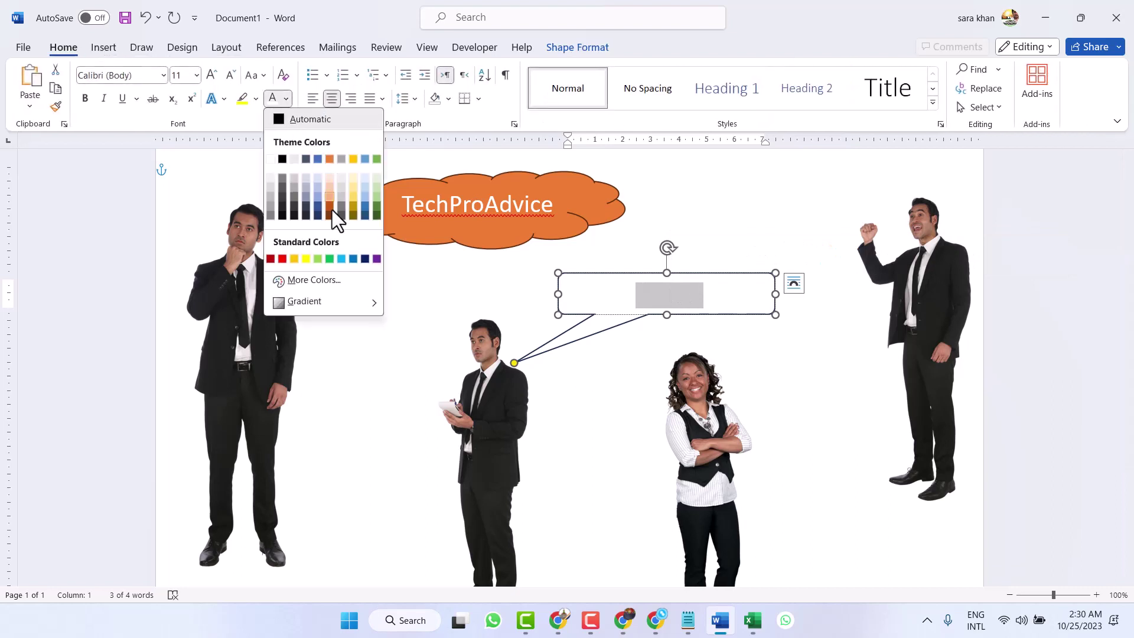
left_click(282, 258)
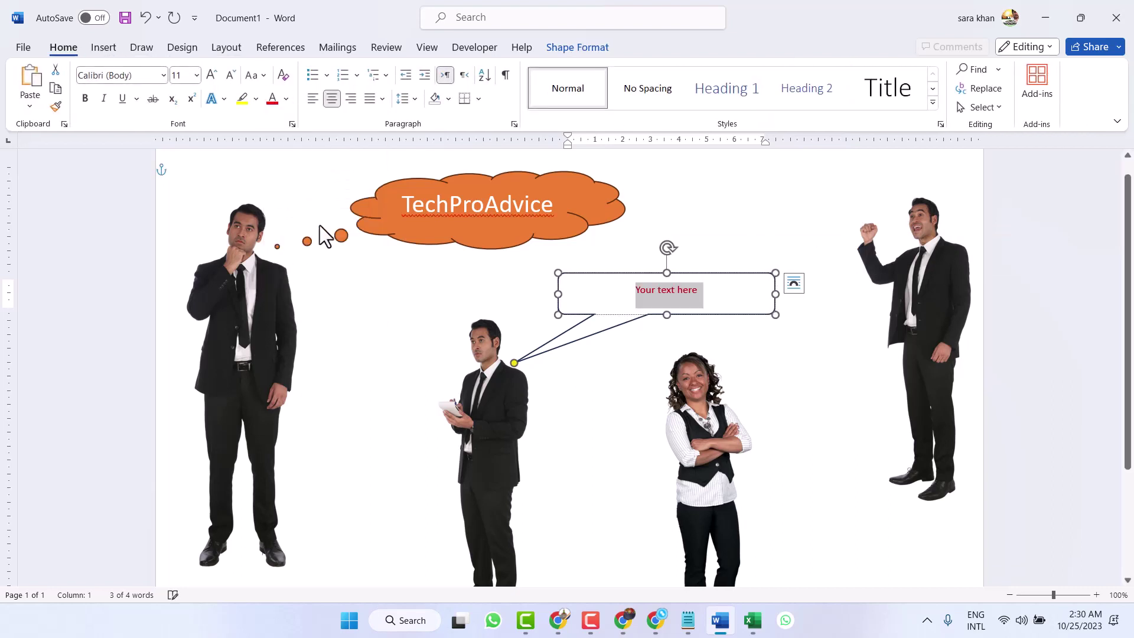
left_click(210, 76)
left_click(210, 76)
left_click(210, 76)
left_click(210, 76)
left_click(210, 76)
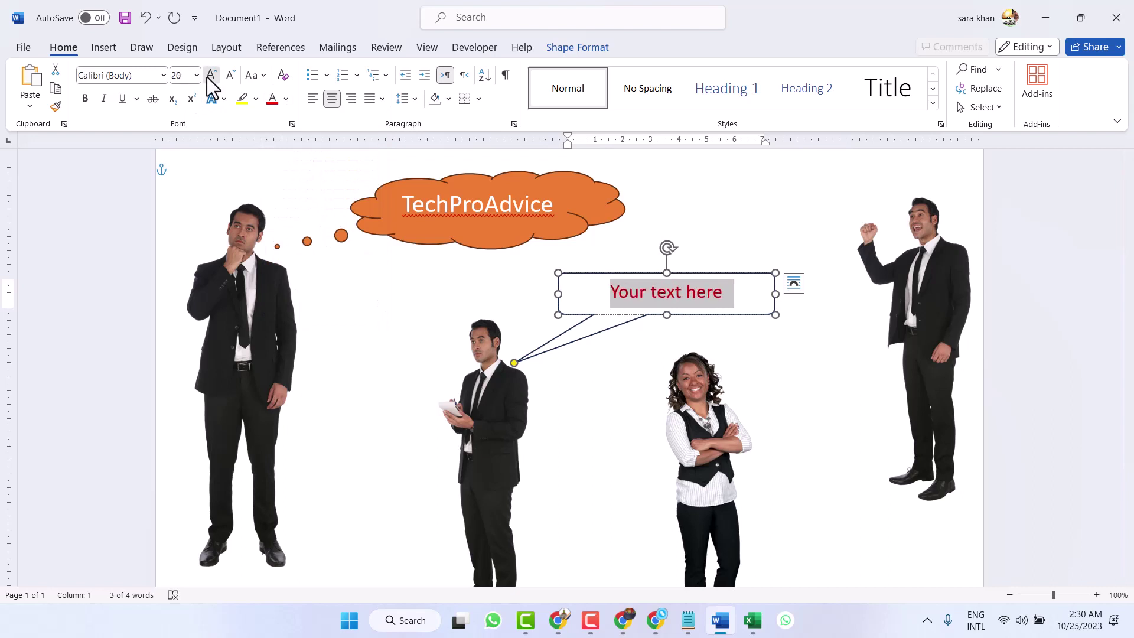
left_click(210, 76)
left_click(210, 76)
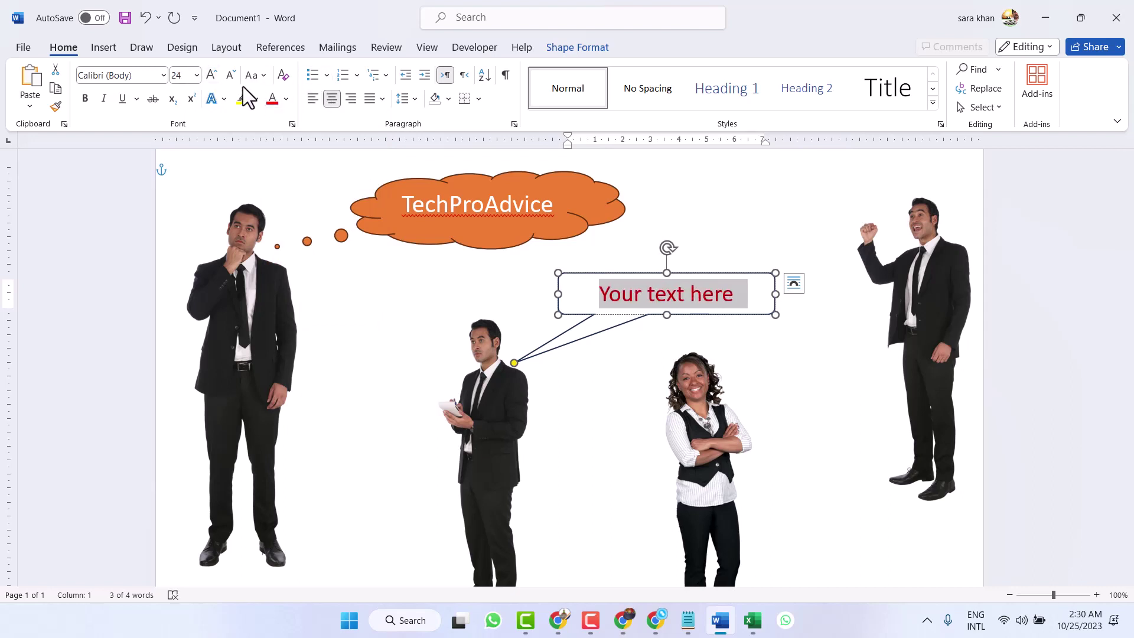
left_click(571, 49)
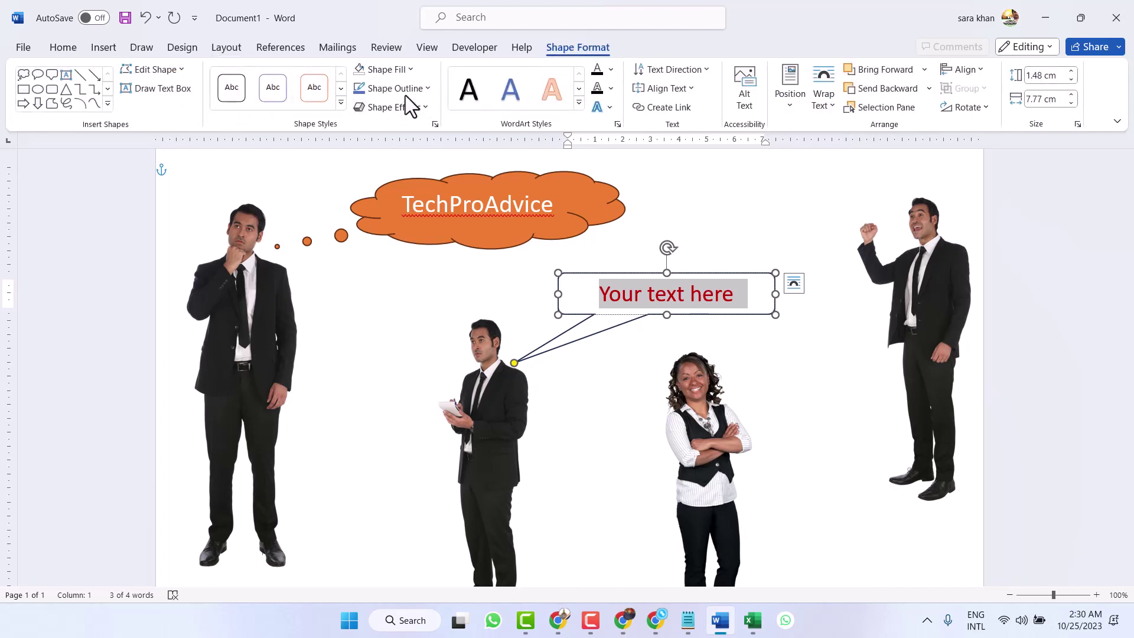
Set the speech callout's outline weight to 3 pt and deselect it
left_click(420, 87)
mouse_move(388, 291)
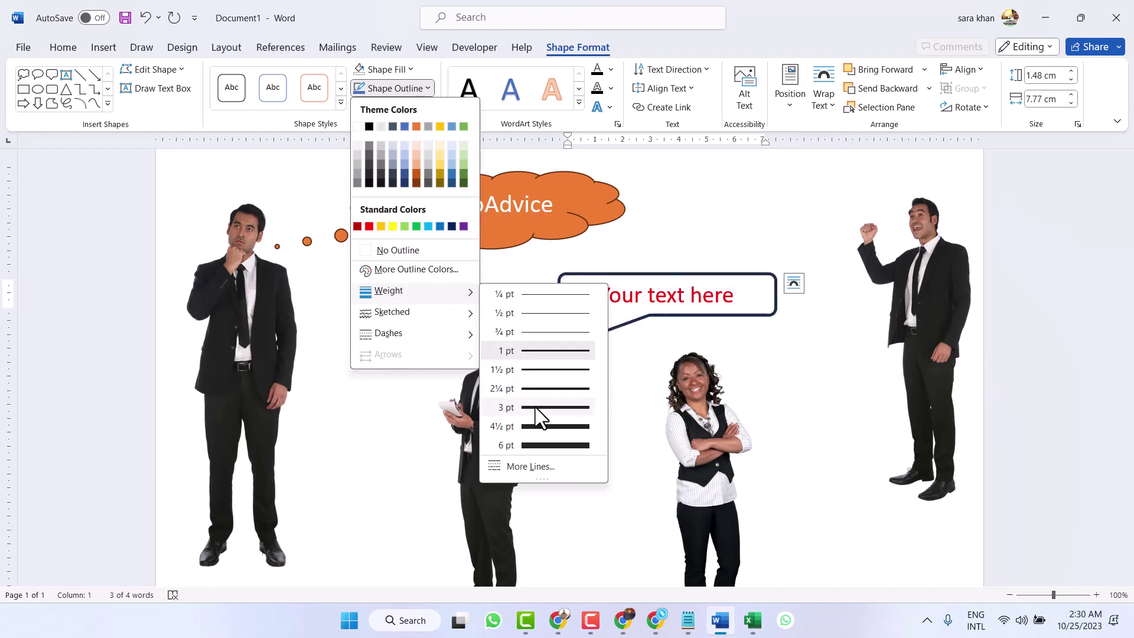
left_click(536, 408)
left_click(803, 397)
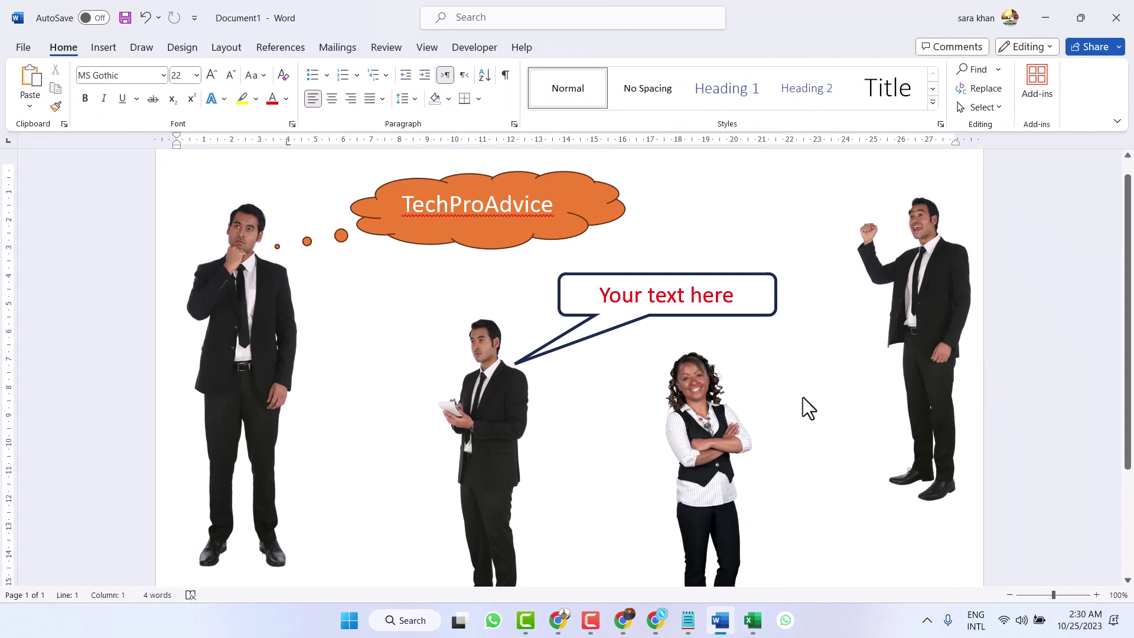
Move the notepad man picture left beside the thinking man and bring up its Rotate/Flip choices
left_click_drag(493, 405, 402, 369)
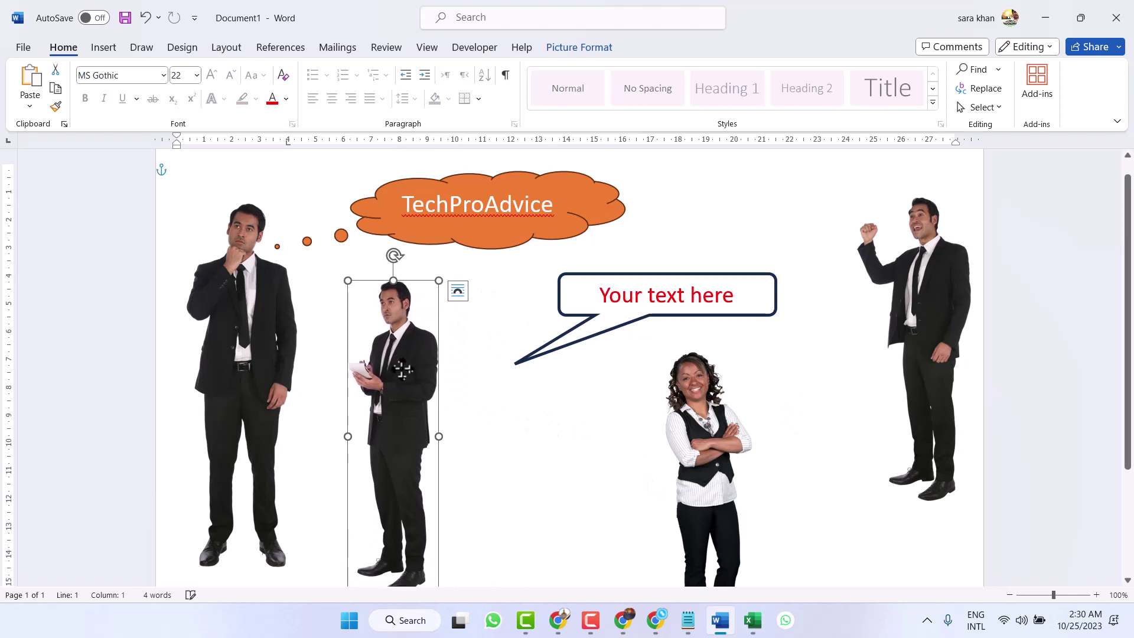
left_click(402, 369)
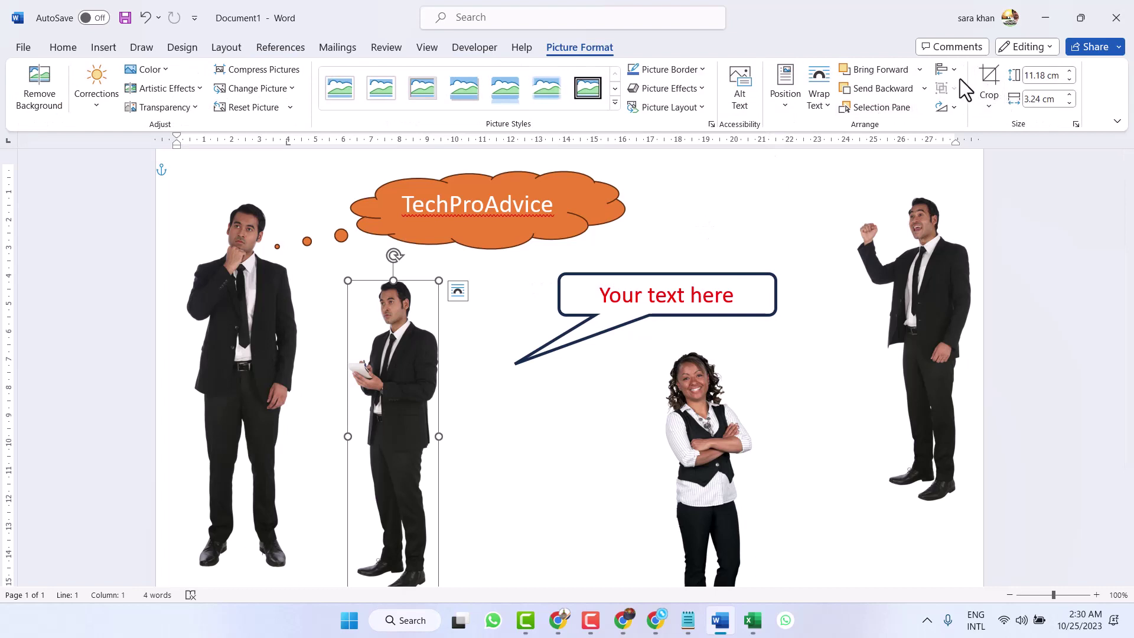
left_click(952, 107)
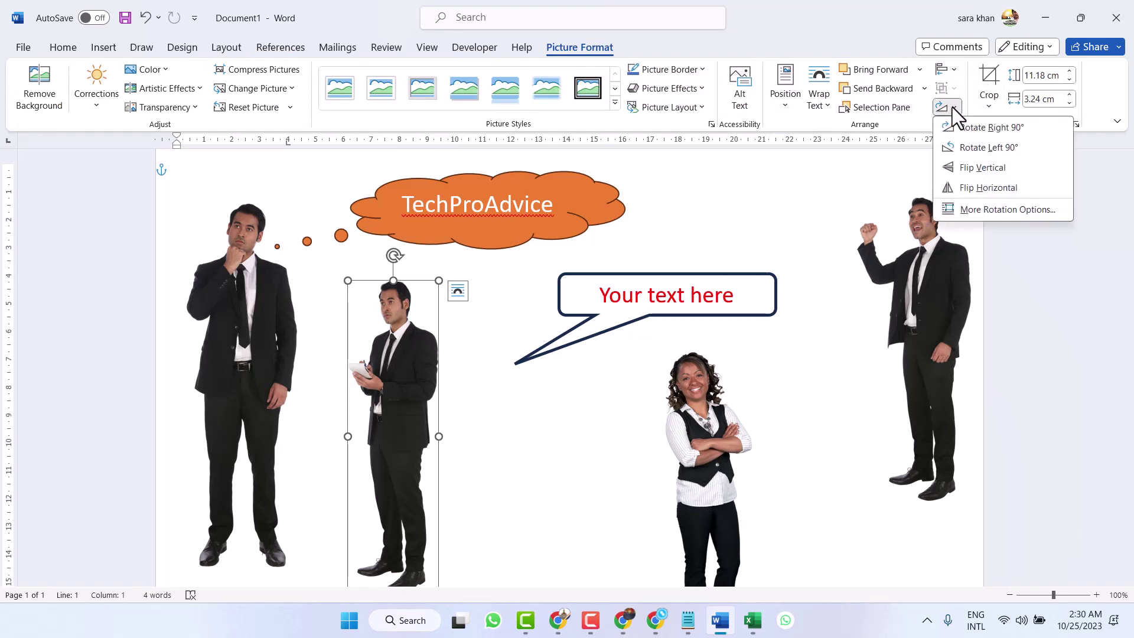